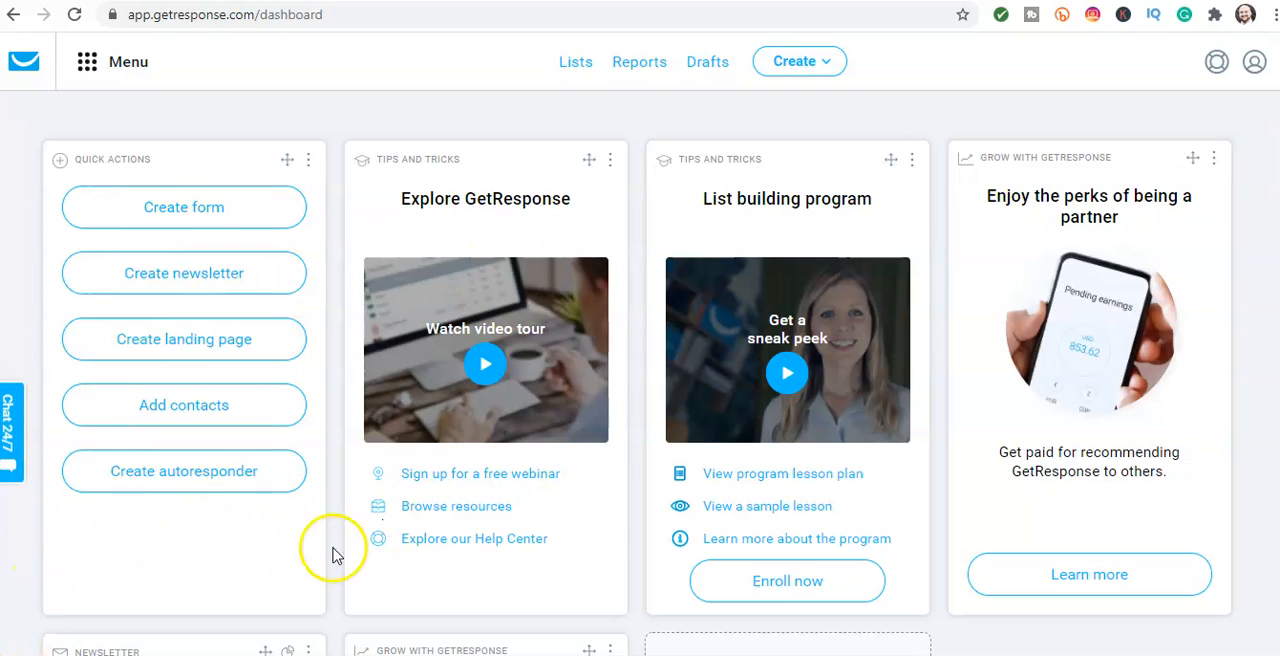
Step: Try to create a new contact list named "my widget business"
{"action": "left_click", "coordinate": [306, 160]}
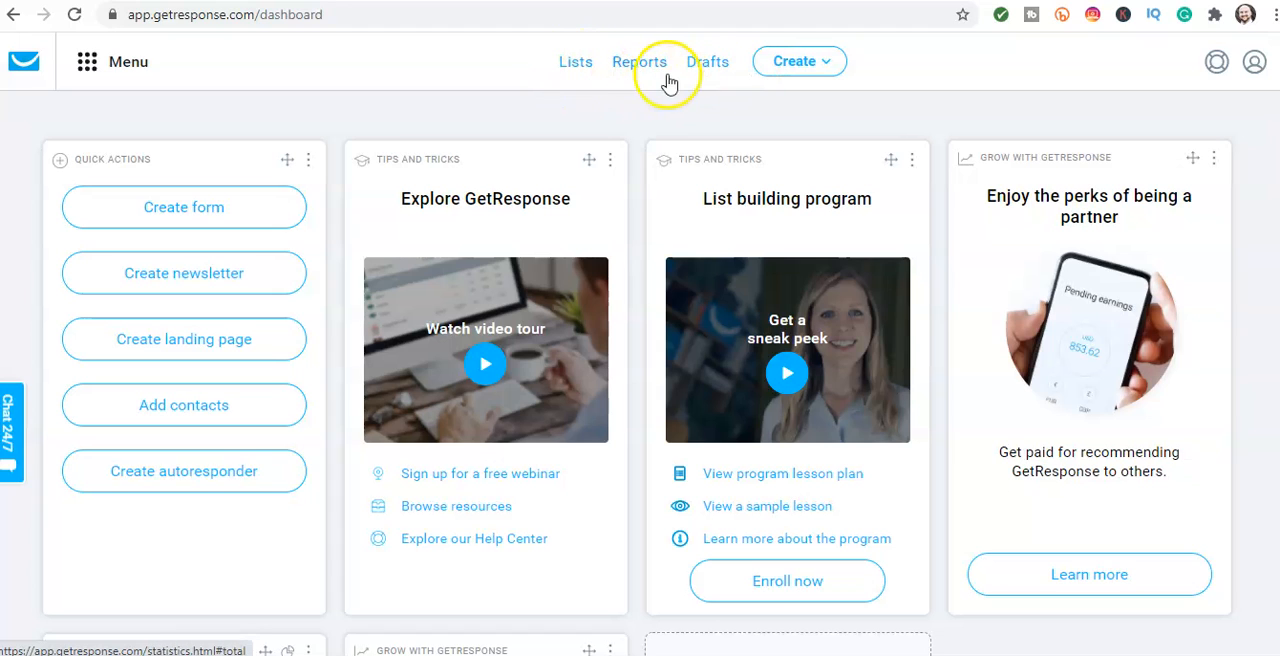
{"action": "left_click", "coordinate": [575, 66]}
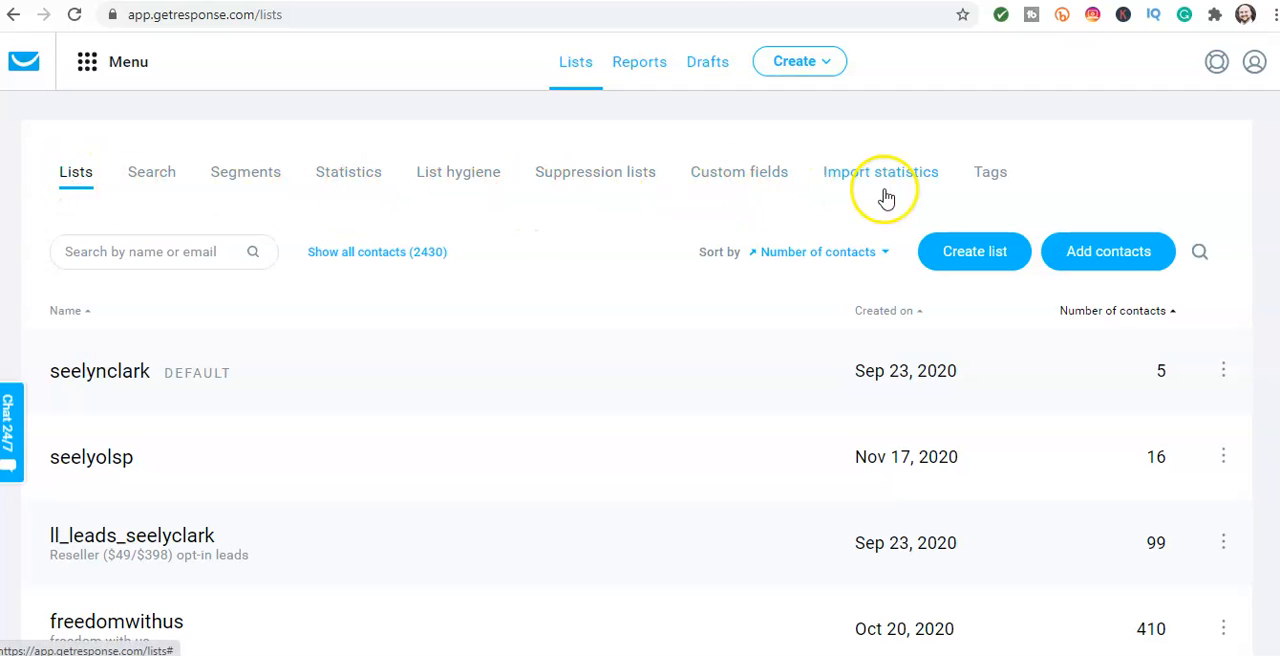
{"action": "left_click", "coordinate": [965, 254]}
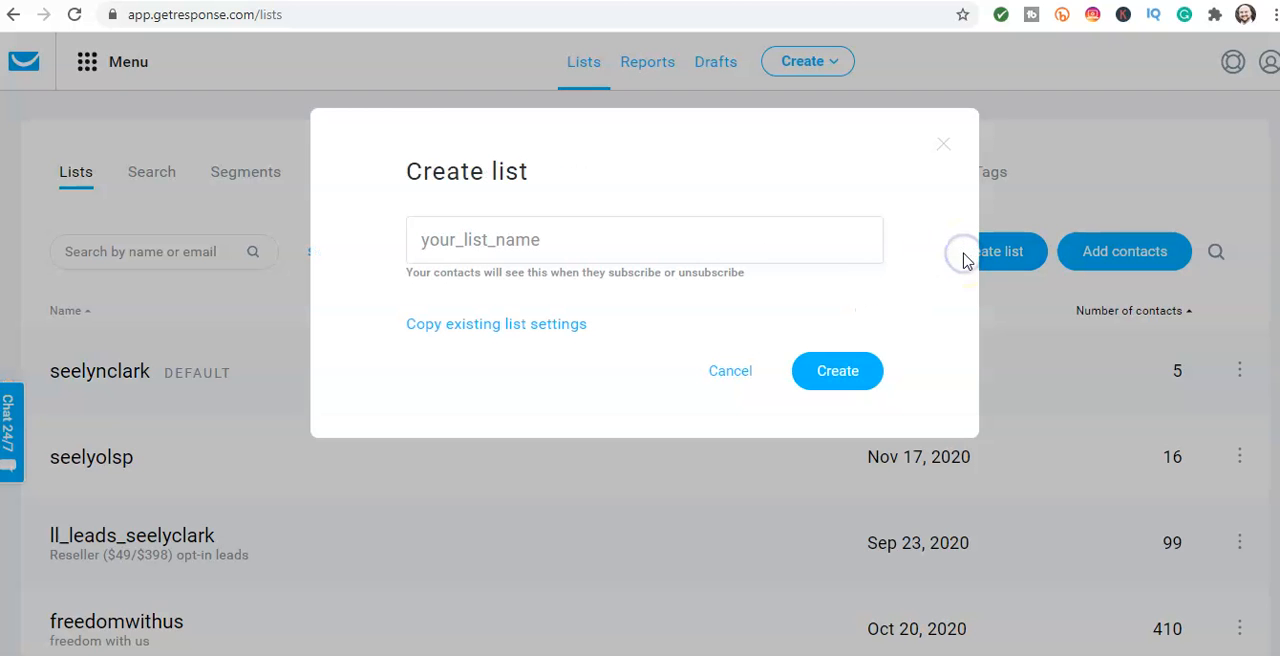
{"action": "left_click", "coordinate": [445, 240]}
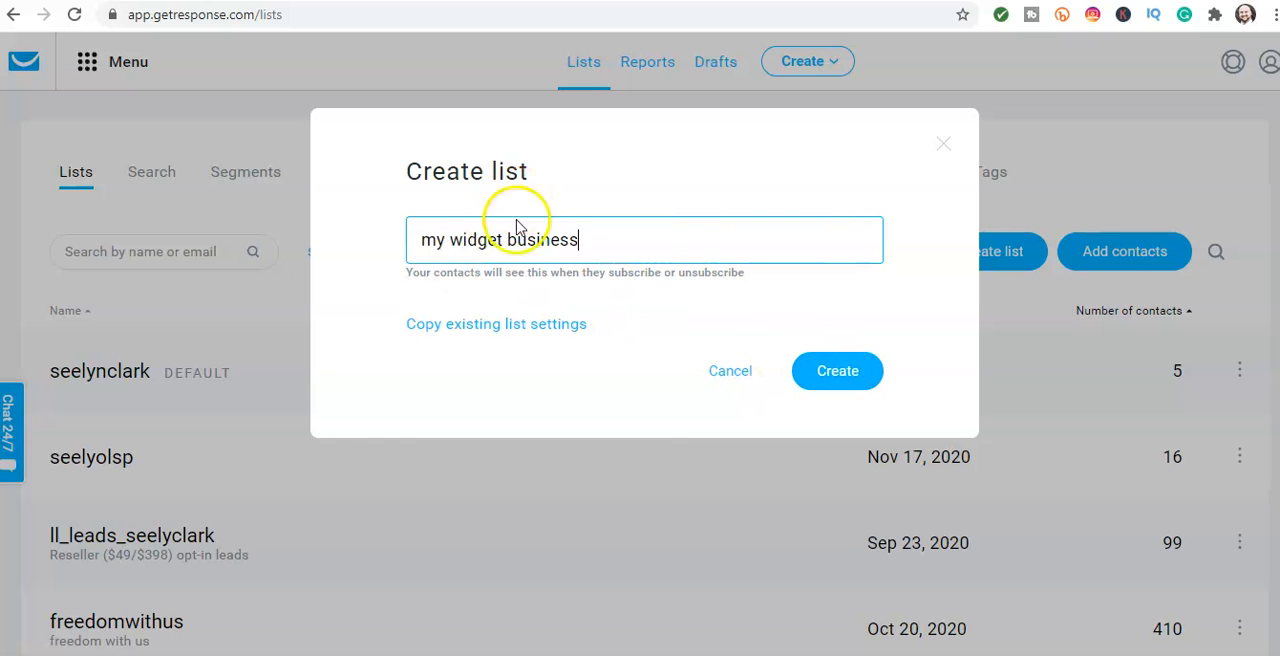
{"action": "left_click", "coordinate": [826, 375]}
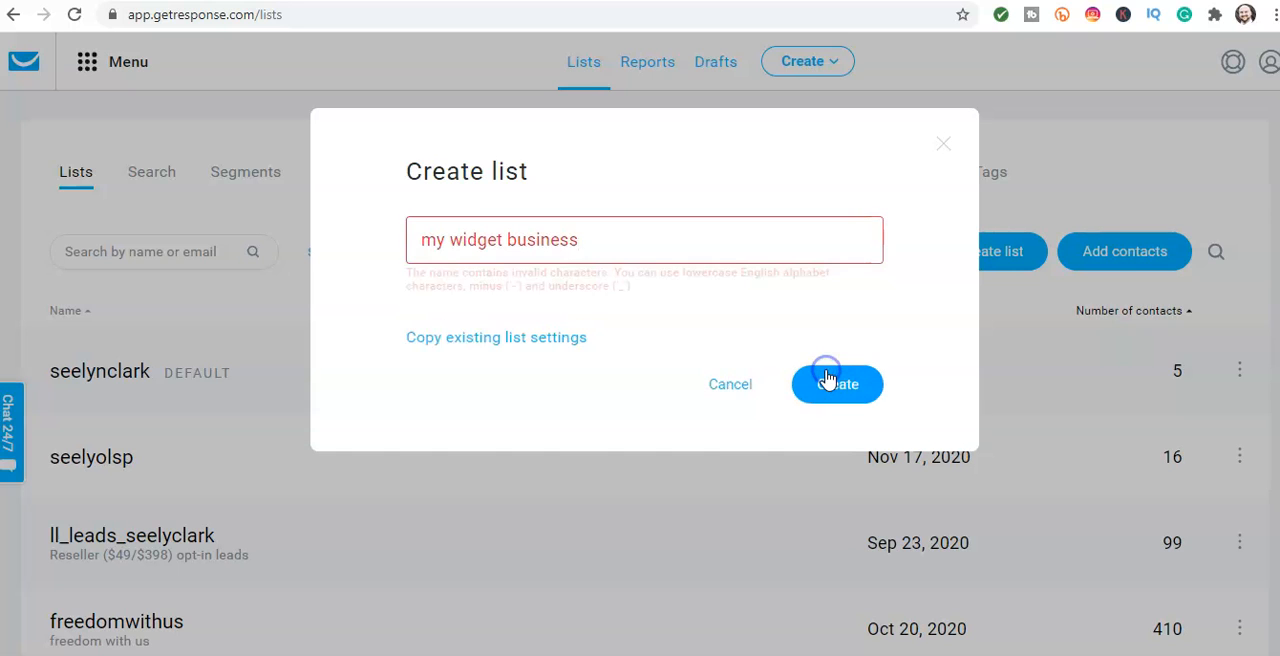
Step: Remove the spaces from the list name so it reads "mywidgetbusiness" and create the list
{"action": "left_click", "coordinate": [513, 240]}
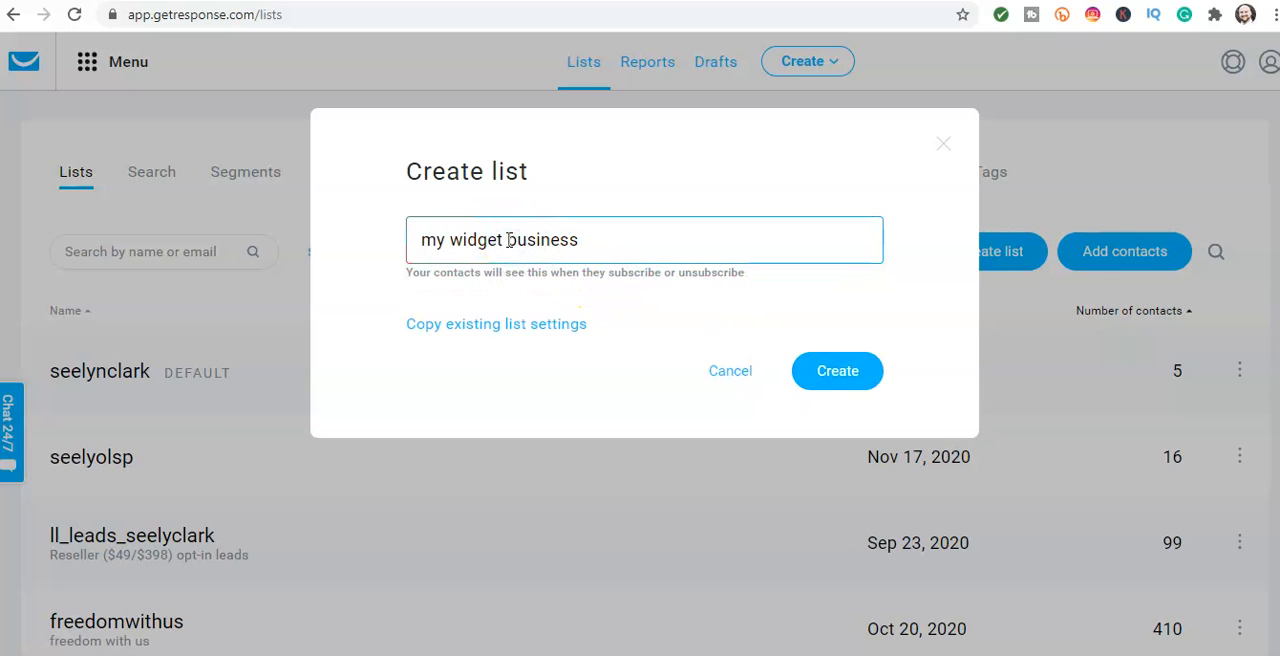
{"action": "left_click", "coordinate": [451, 243]}
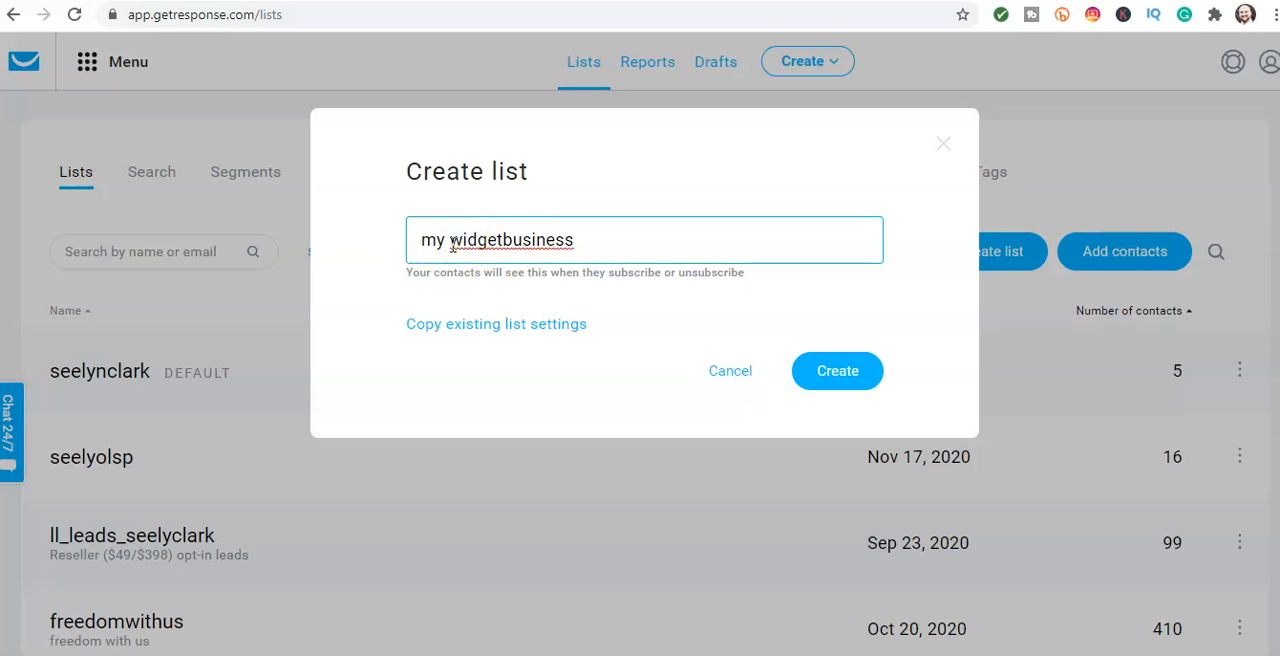
{"action": "key", "text": "BackSpace"}
{"action": "left_click", "coordinate": [812, 377]}
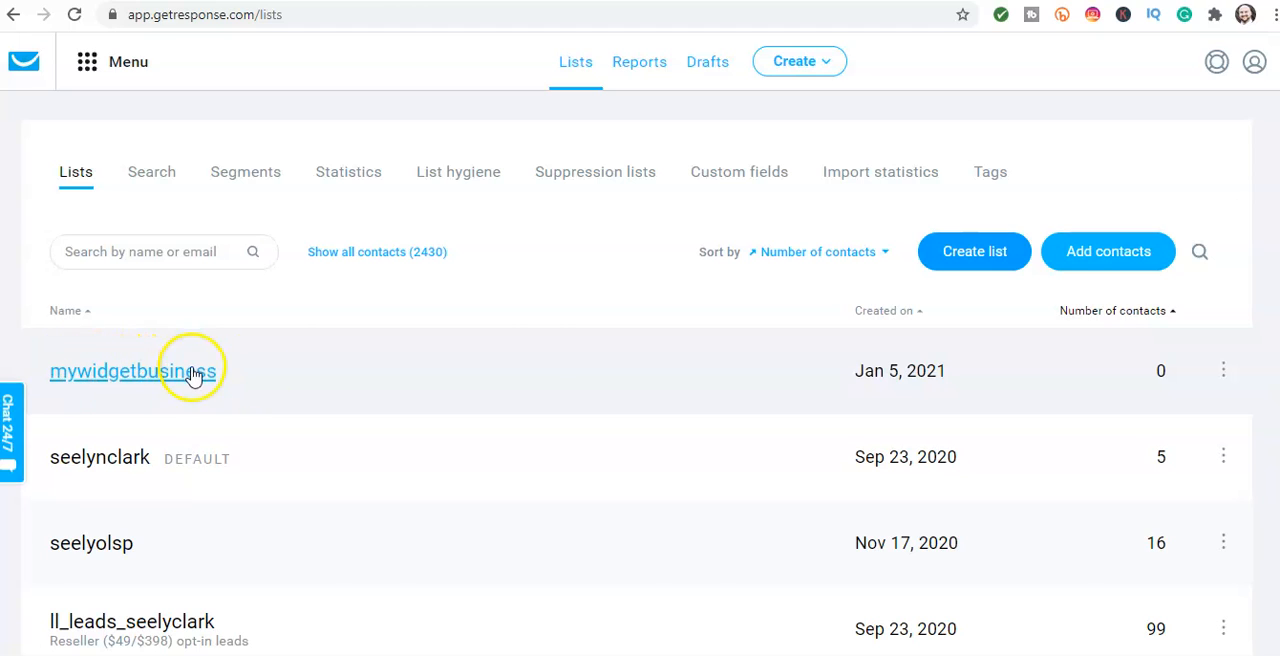
Step: Start a new autoresponder and look over its setup sections
{"action": "left_click", "coordinate": [792, 66]}
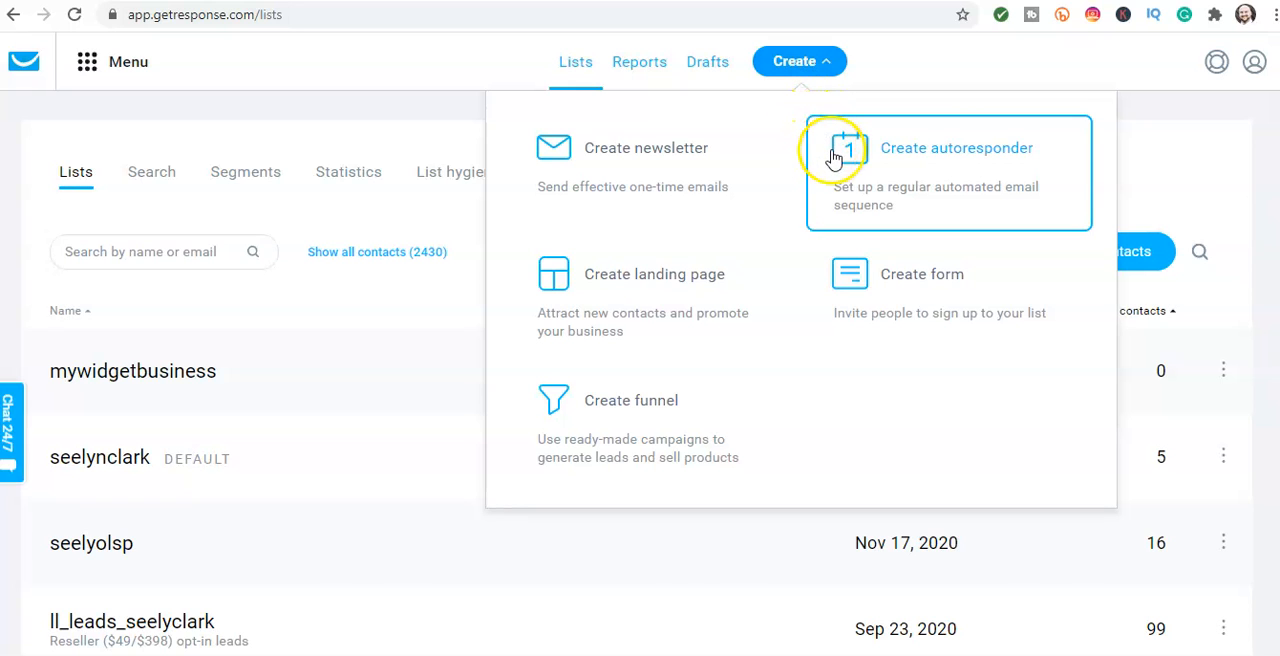
{"action": "left_click", "coordinate": [948, 158]}
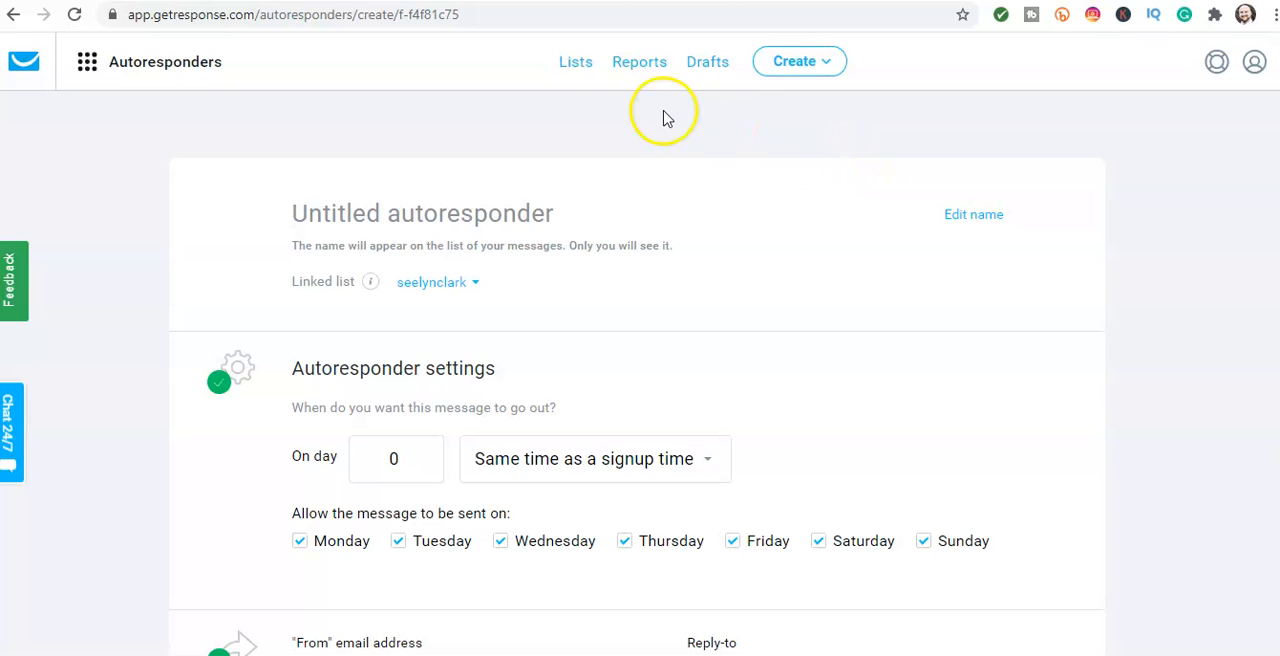
{"action": "scroll", "coordinate": [222, 149], "scroll_direction": "down", "scroll_amount": 1}
{"action": "scroll", "coordinate": [222, 149], "scroll_direction": "down", "scroll_amount": 7}
{"action": "scroll", "coordinate": [222, 149], "scroll_direction": "up", "scroll_amount": 6}
{"action": "scroll", "coordinate": [222, 149], "scroll_direction": "up", "scroll_amount": 1}
Step: Name the autoresponder "Thanks for joining my widget business list"
{"action": "left_click", "coordinate": [318, 214]}
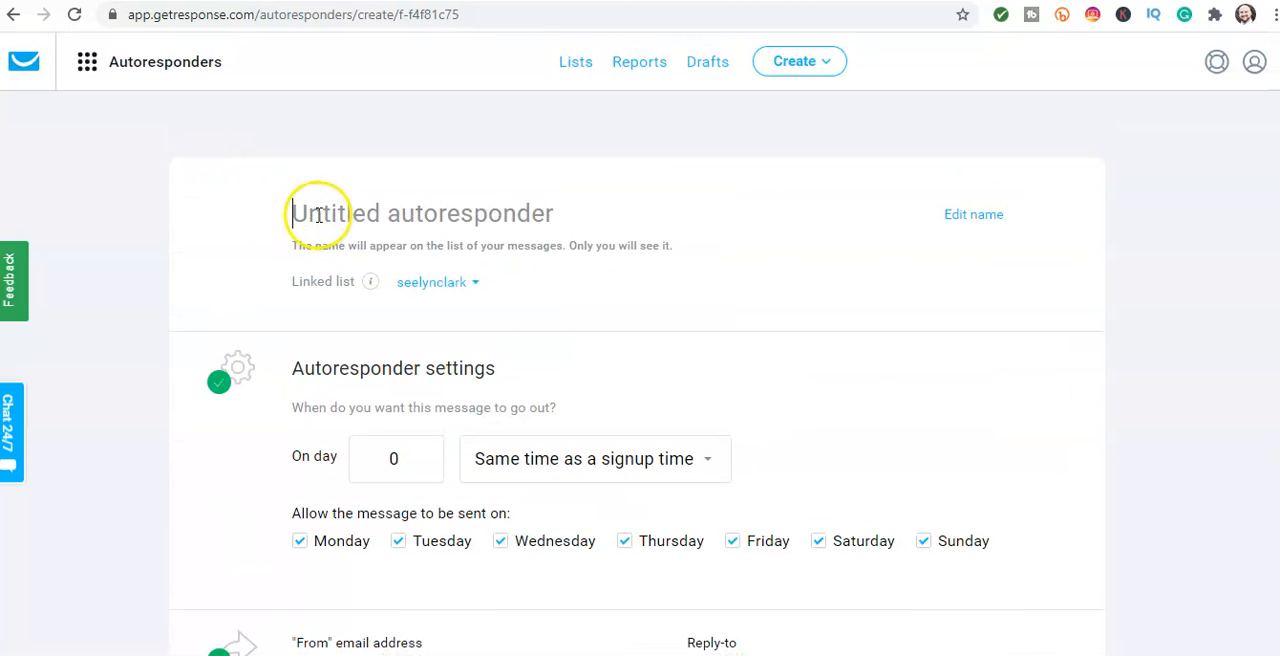
{"action": "scroll", "coordinate": [318, 214], "scroll_direction": "down", "scroll_amount": 4}
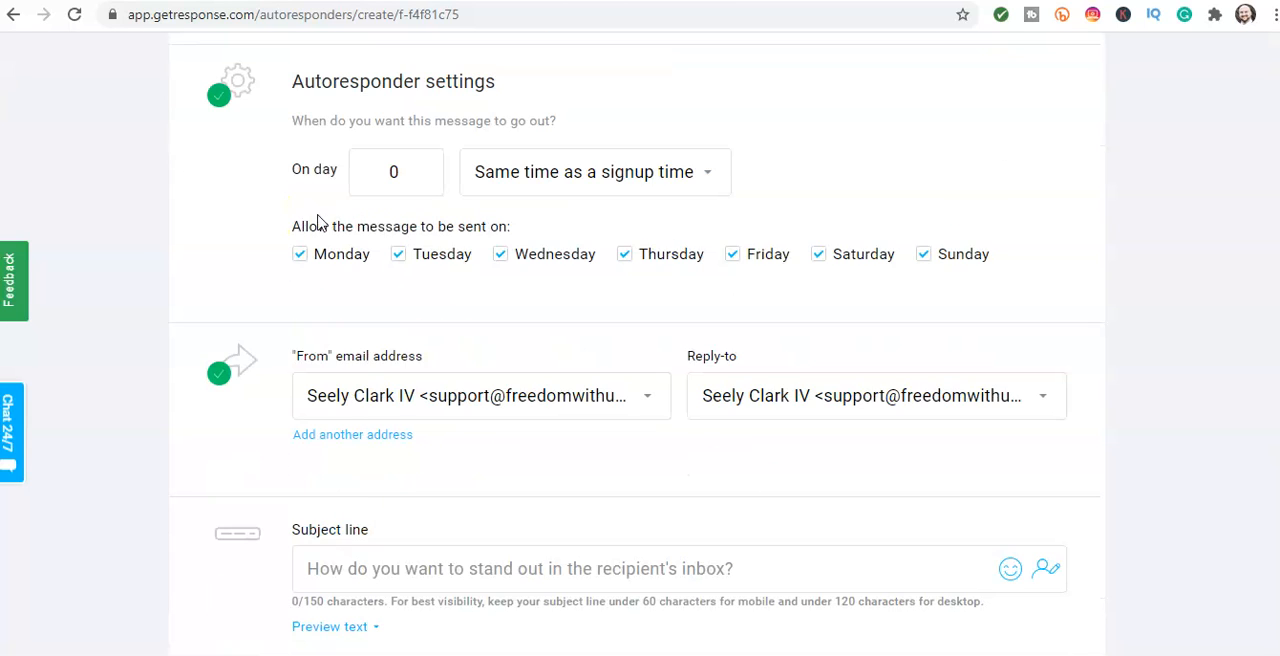
{"action": "scroll", "coordinate": [320, 224], "scroll_direction": "up", "scroll_amount": 4}
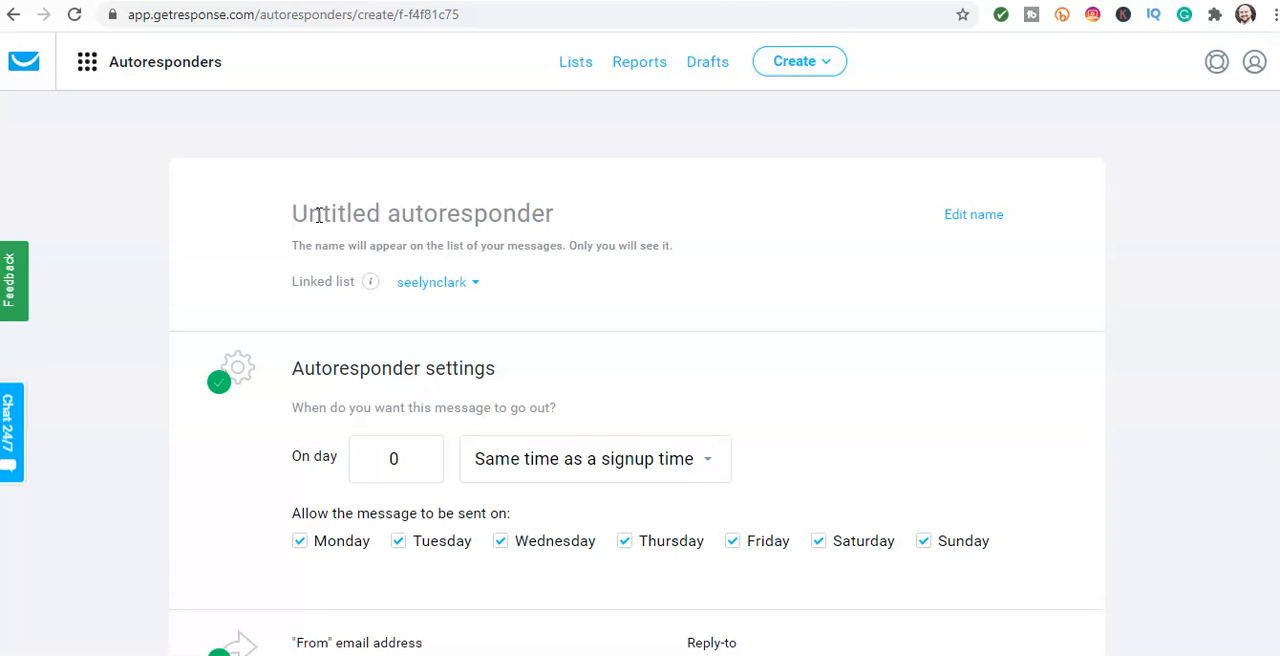
{"action": "left_click", "coordinate": [318, 215]}
{"action": "type", "text": "Thanks for joining my widget business list"}
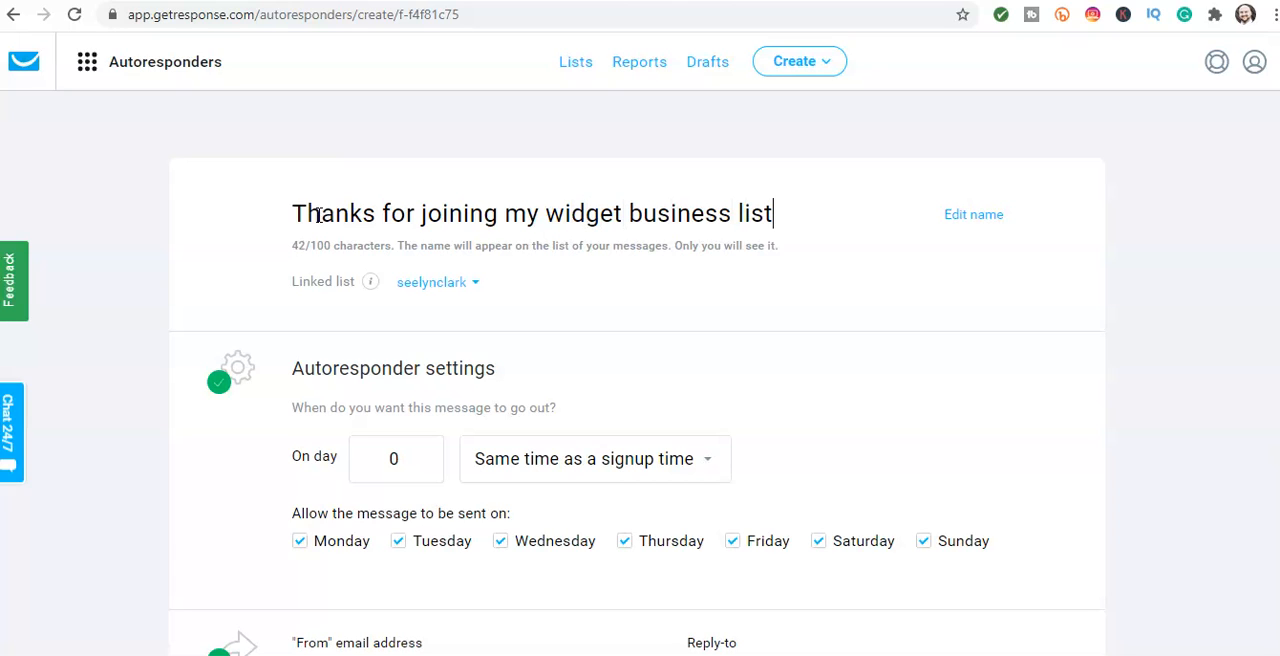
Step: Link the autoresponder to the mywidgetbusiness list
{"action": "scroll", "coordinate": [300, 240], "scroll_direction": "down", "scroll_amount": 1}
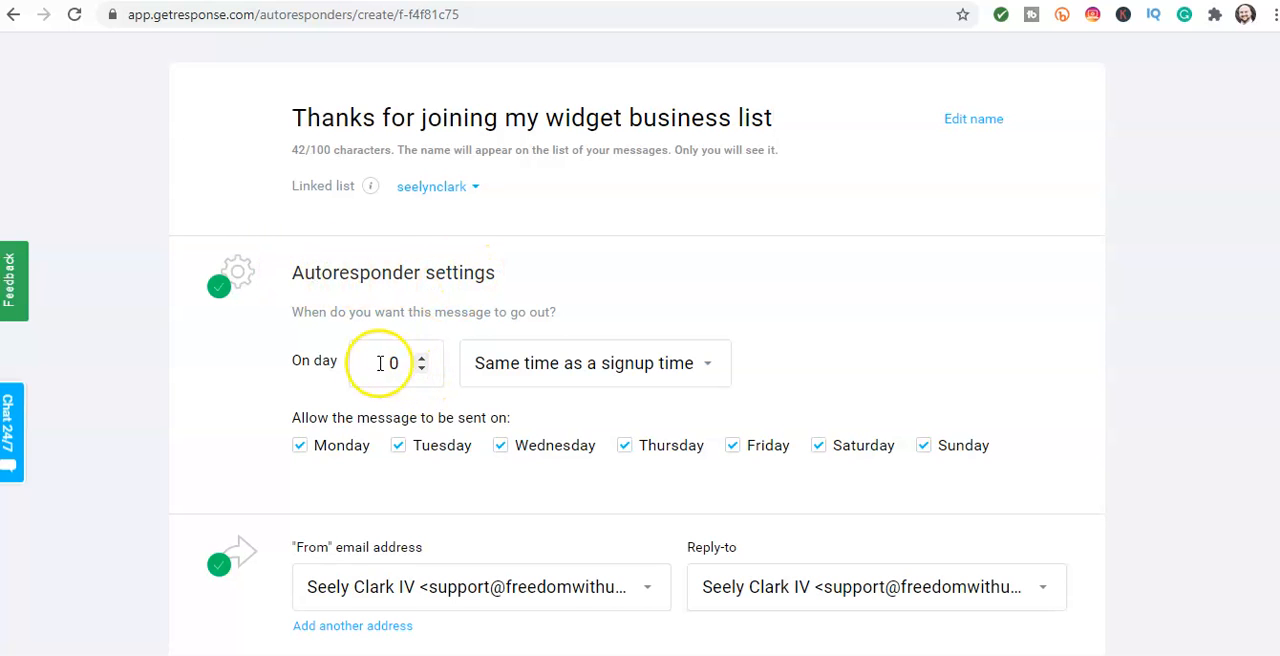
{"action": "scroll", "coordinate": [310, 320], "scroll_direction": "down", "scroll_amount": 1}
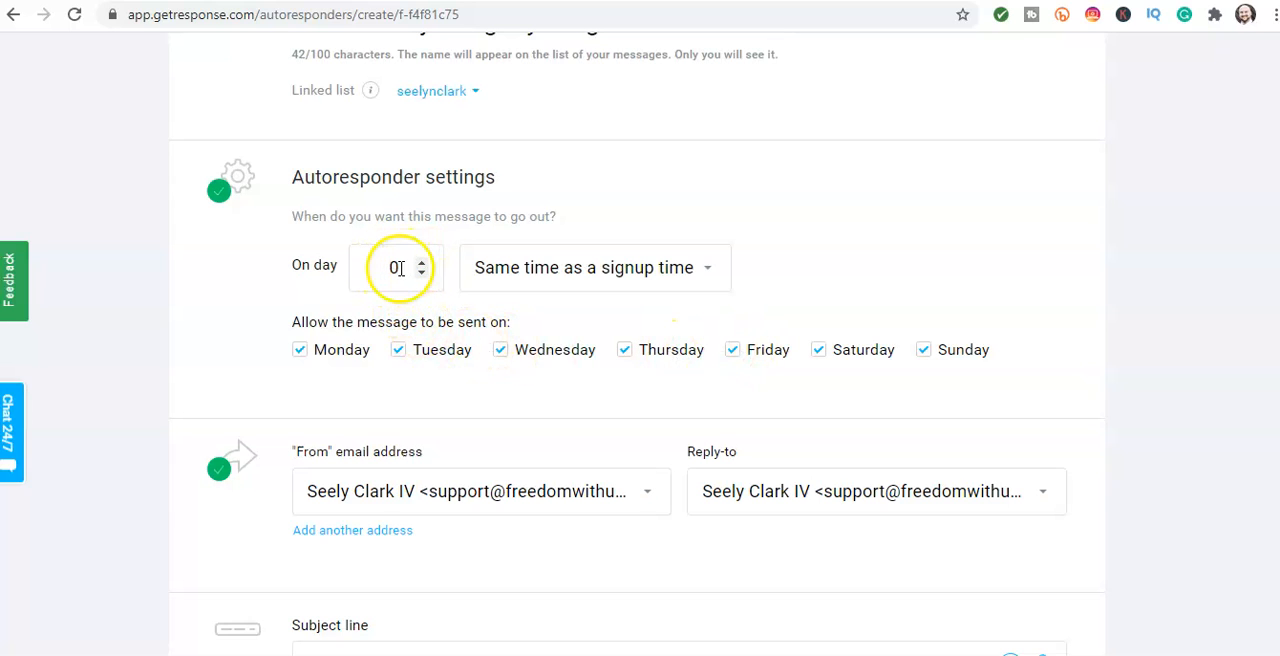
{"action": "scroll", "coordinate": [450, 160], "scroll_direction": "up", "scroll_amount": 1}
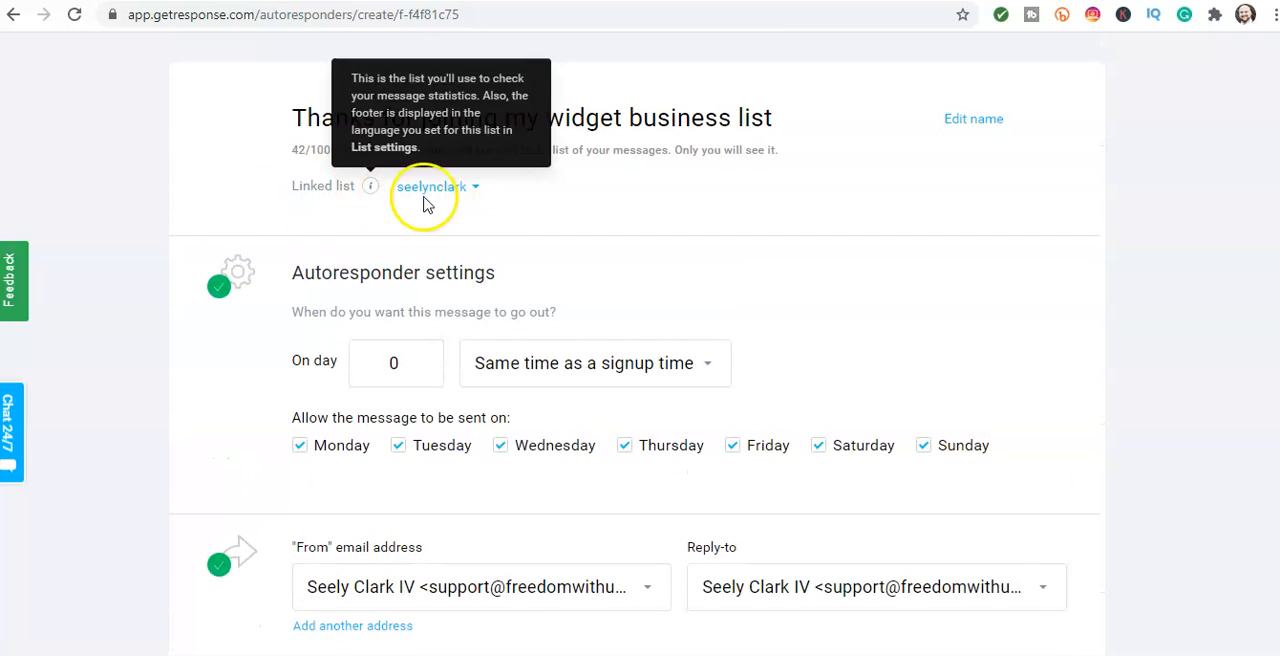
{"action": "left_click", "coordinate": [427, 196]}
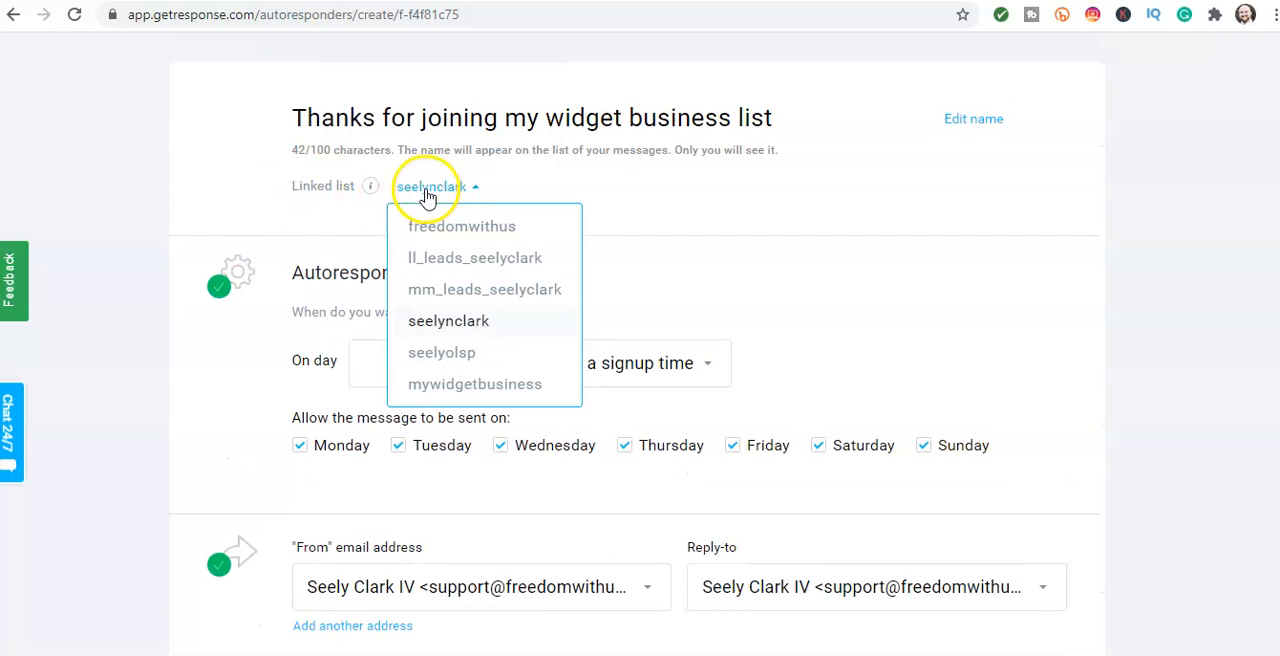
{"action": "left_click", "coordinate": [425, 385]}
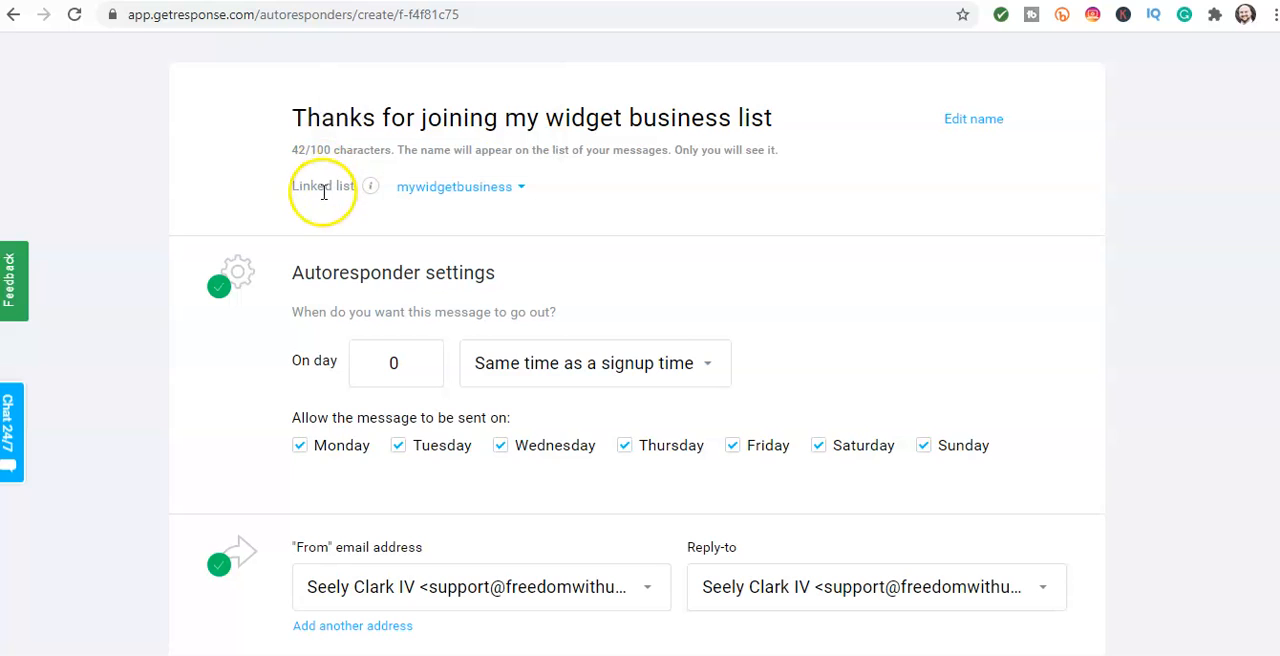
{"action": "left_click", "coordinate": [410, 198]}
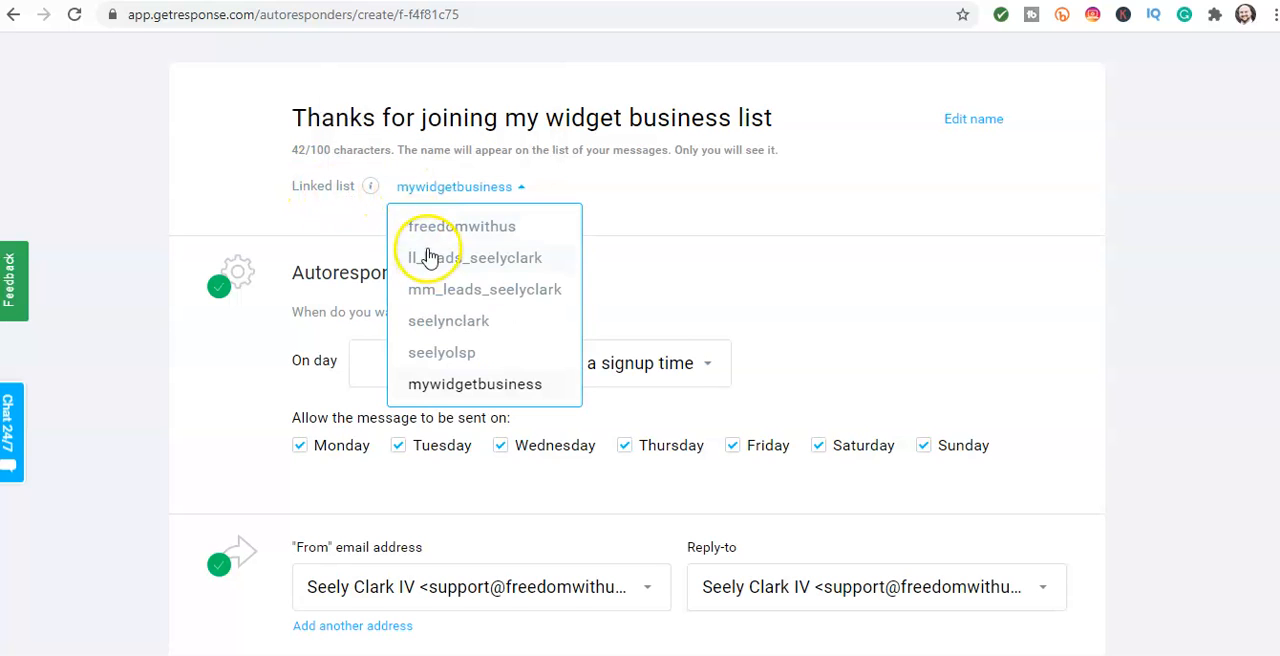
{"action": "left_click", "coordinate": [446, 386]}
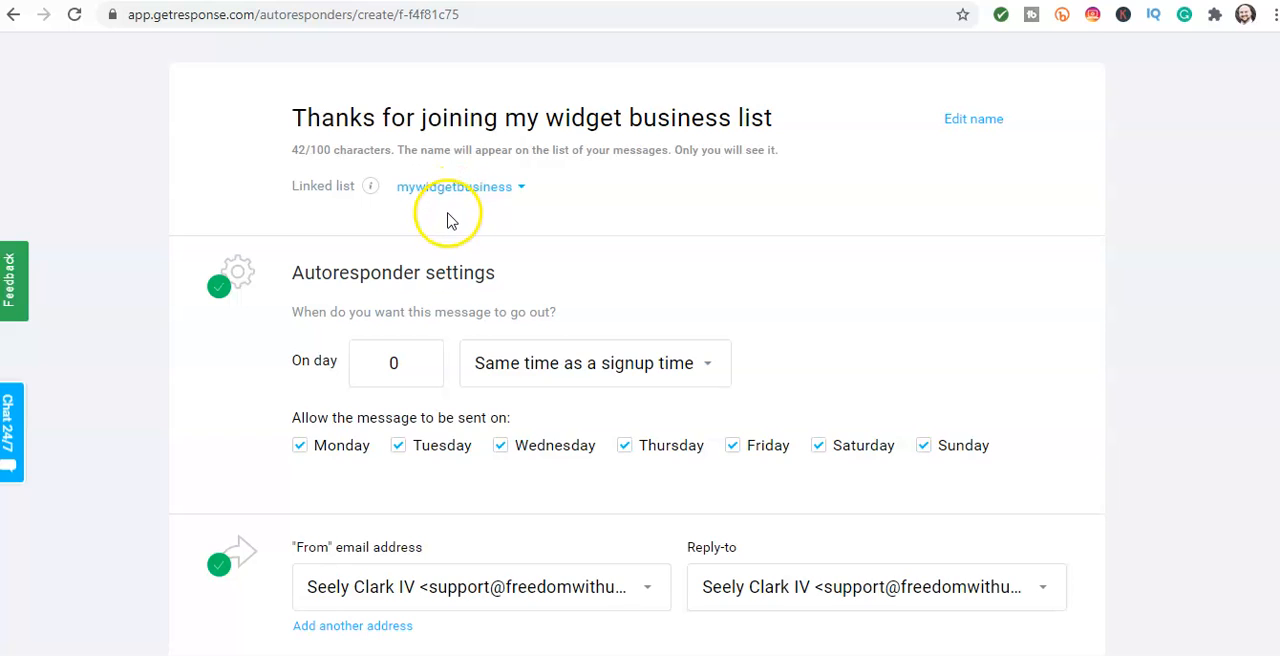
Step: Review the autoresponder's send day and time, allowed weekdays, From and Reply-to addresses, subject line and linked list
{"action": "scroll", "coordinate": [420, 215], "scroll_direction": "down", "scroll_amount": 1}
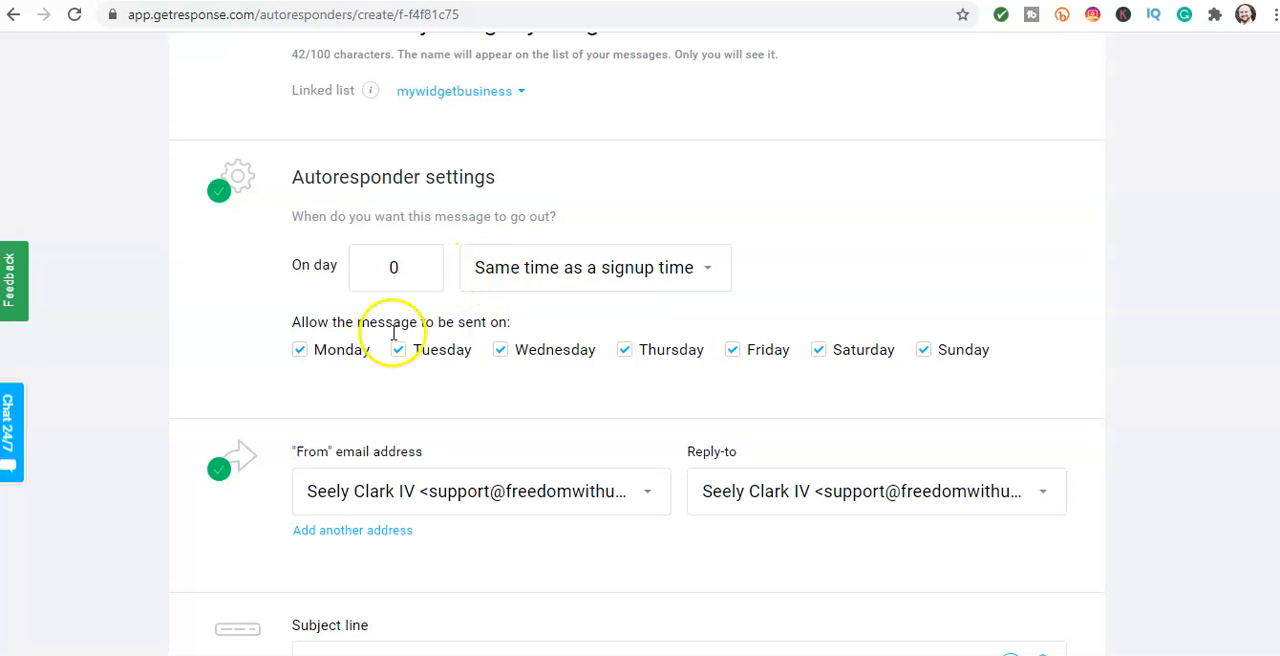
{"action": "scroll", "coordinate": [391, 366], "scroll_direction": "down", "scroll_amount": 2}
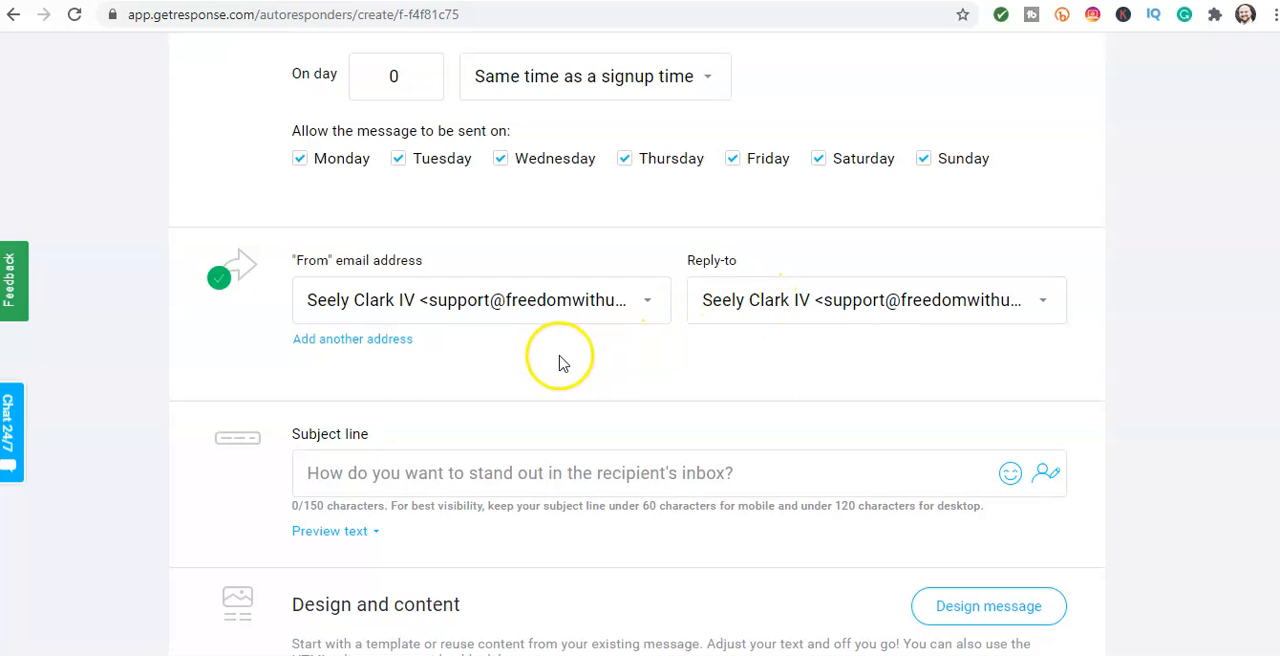
{"action": "scroll", "coordinate": [560, 362], "scroll_direction": "down", "scroll_amount": 1}
{"action": "scroll", "coordinate": [560, 360], "scroll_direction": "up", "scroll_amount": 1}
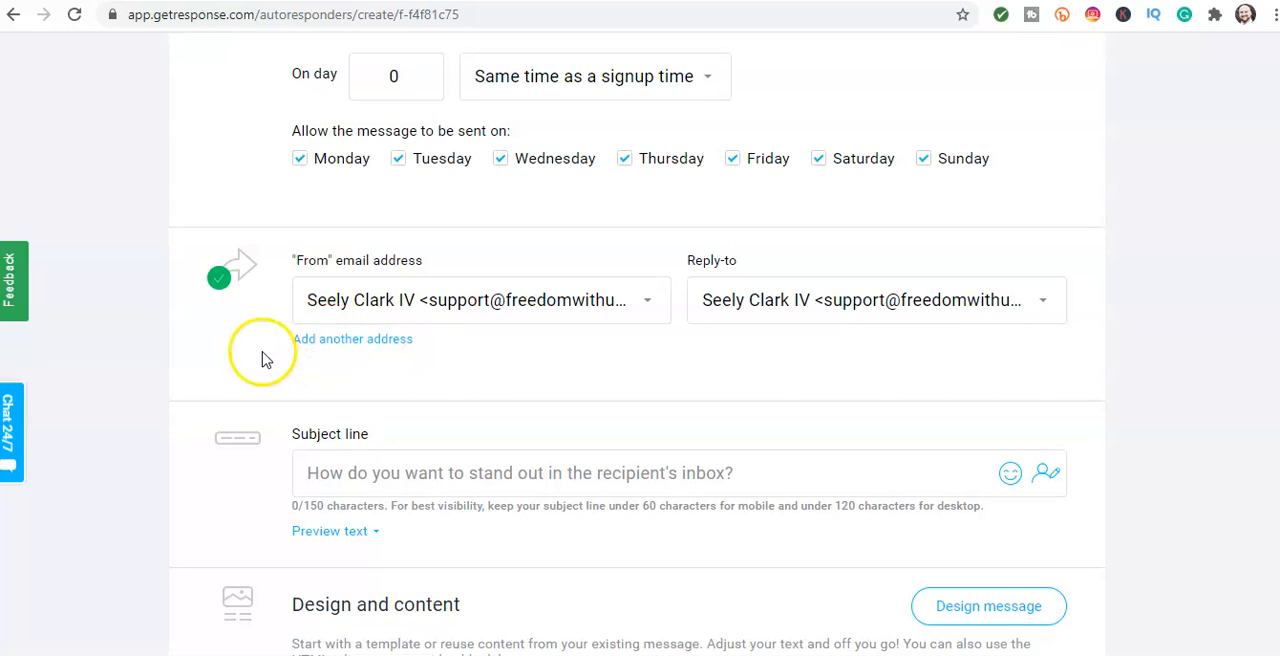
{"action": "scroll", "coordinate": [279, 363], "scroll_direction": "down", "scroll_amount": 2}
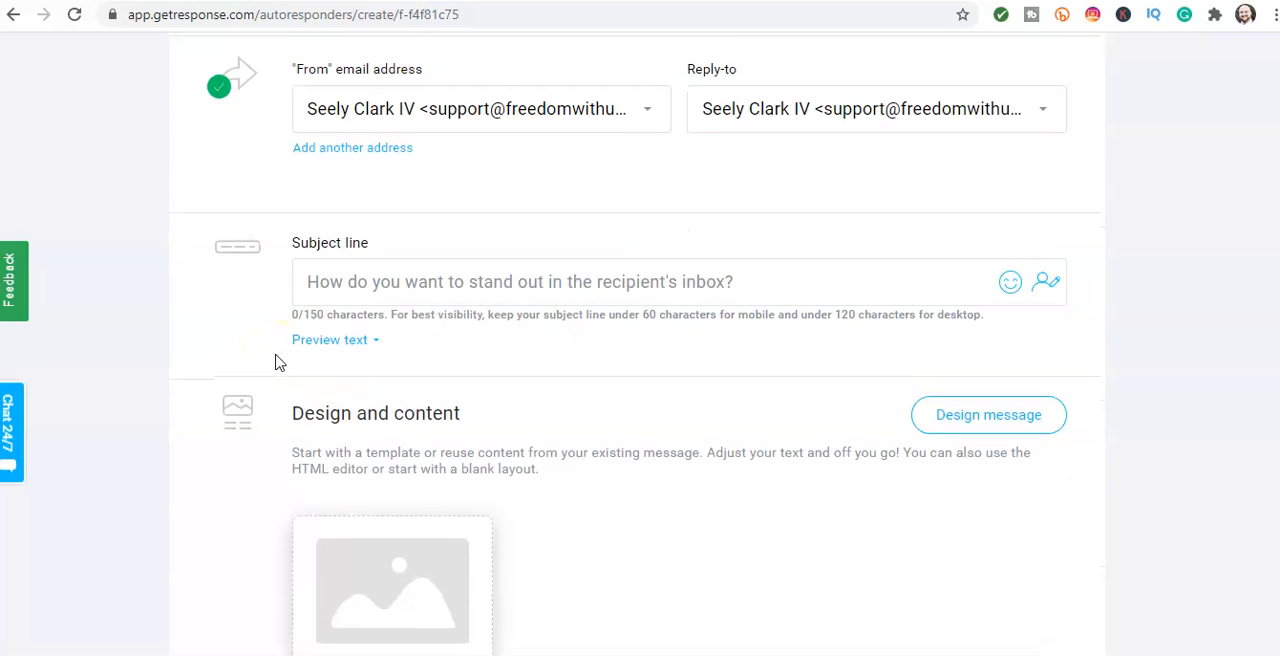
{"action": "scroll", "coordinate": [337, 360], "scroll_direction": "up", "scroll_amount": 3}
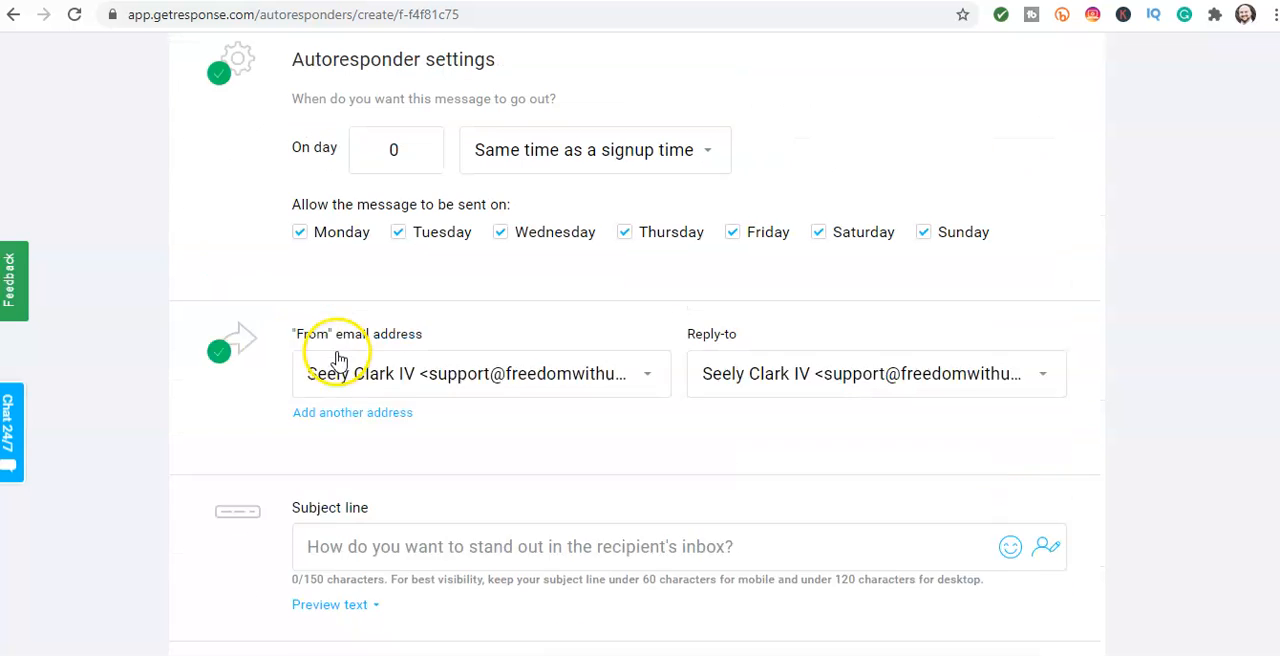
{"action": "scroll", "coordinate": [360, 250], "scroll_direction": "up", "scroll_amount": 2}
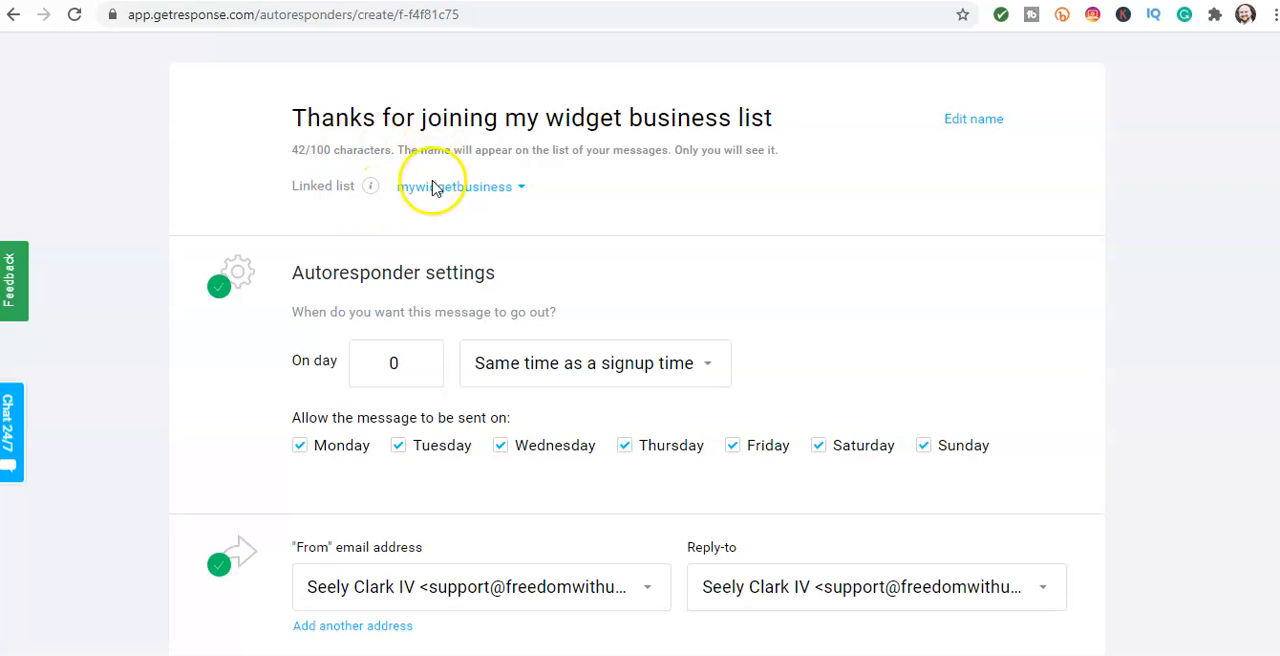
{"action": "scroll", "coordinate": [429, 186], "scroll_direction": "down", "scroll_amount": 1}
{"action": "scroll", "coordinate": [430, 190], "scroll_direction": "up", "scroll_amount": 1}
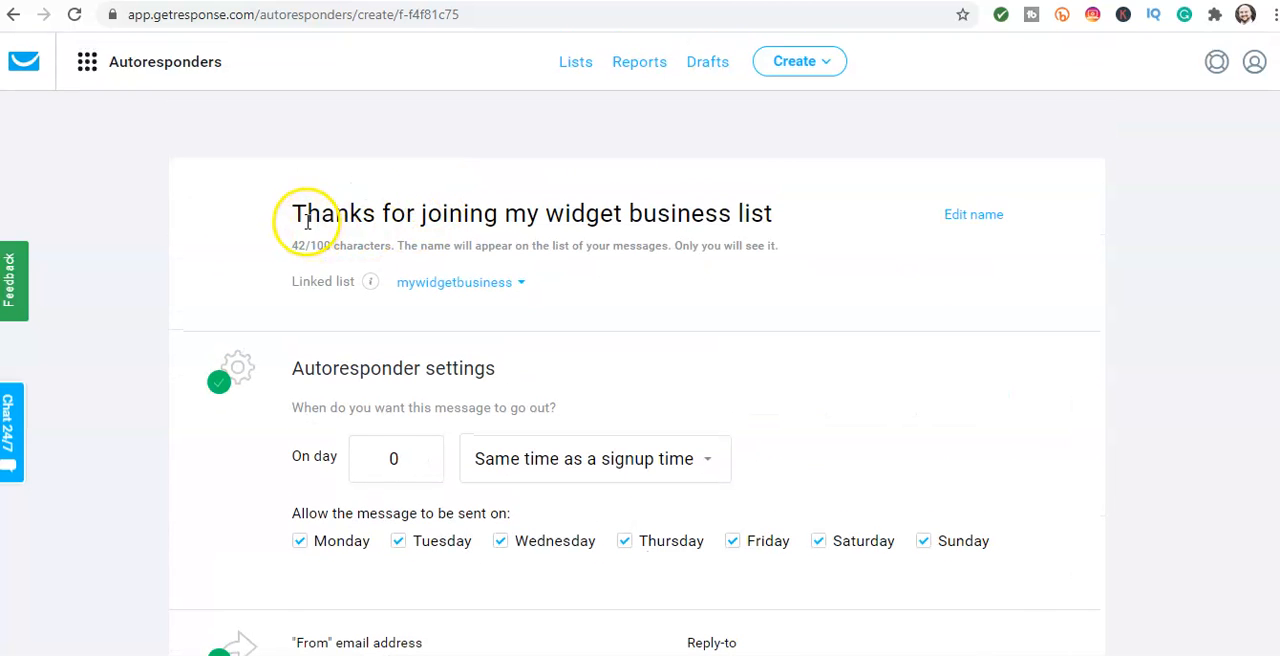
Step: Copy the autoresponder name into the subject line as plain text, ending it with an exclamation mark
{"action": "left_click_drag", "start_coordinate": [291, 214], "coordinate": [771, 217]}
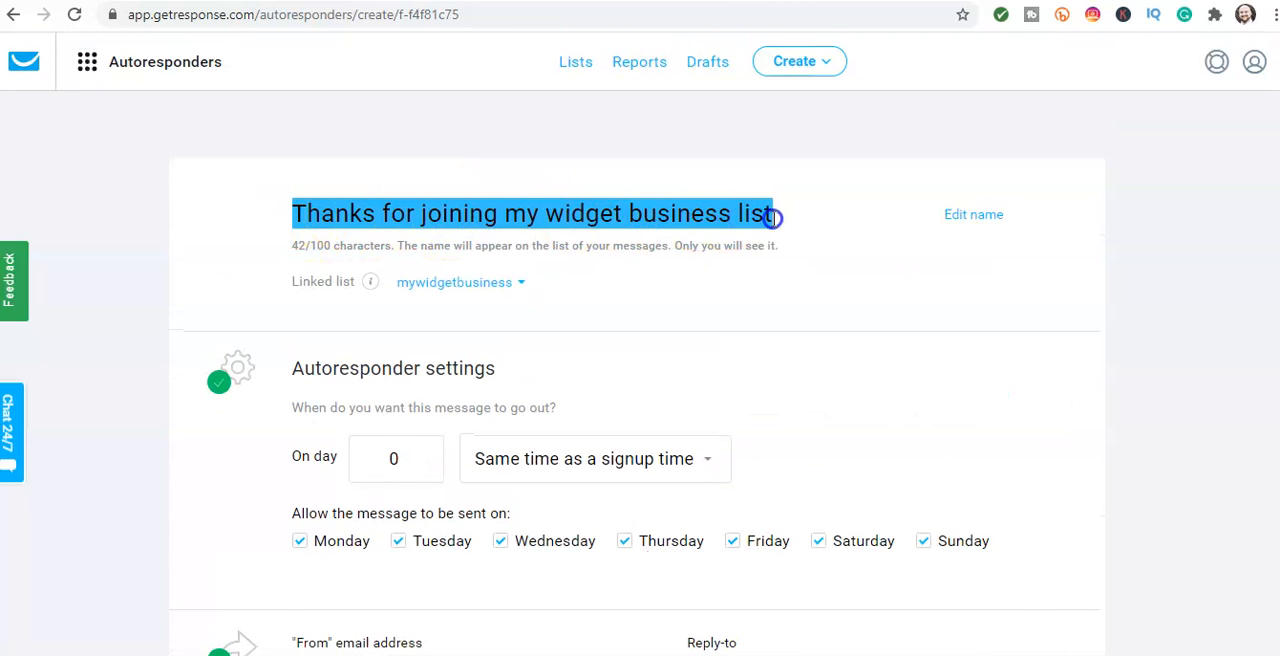
{"action": "right_click", "coordinate": [685, 218]}
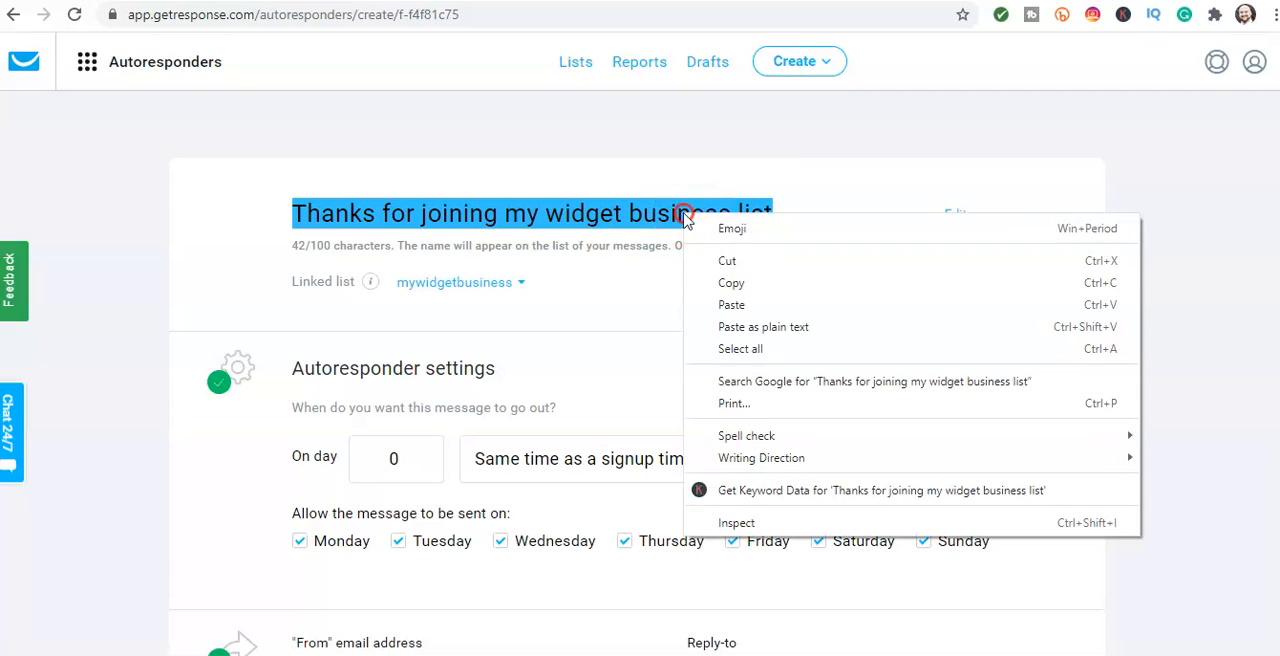
{"action": "left_click", "coordinate": [734, 283]}
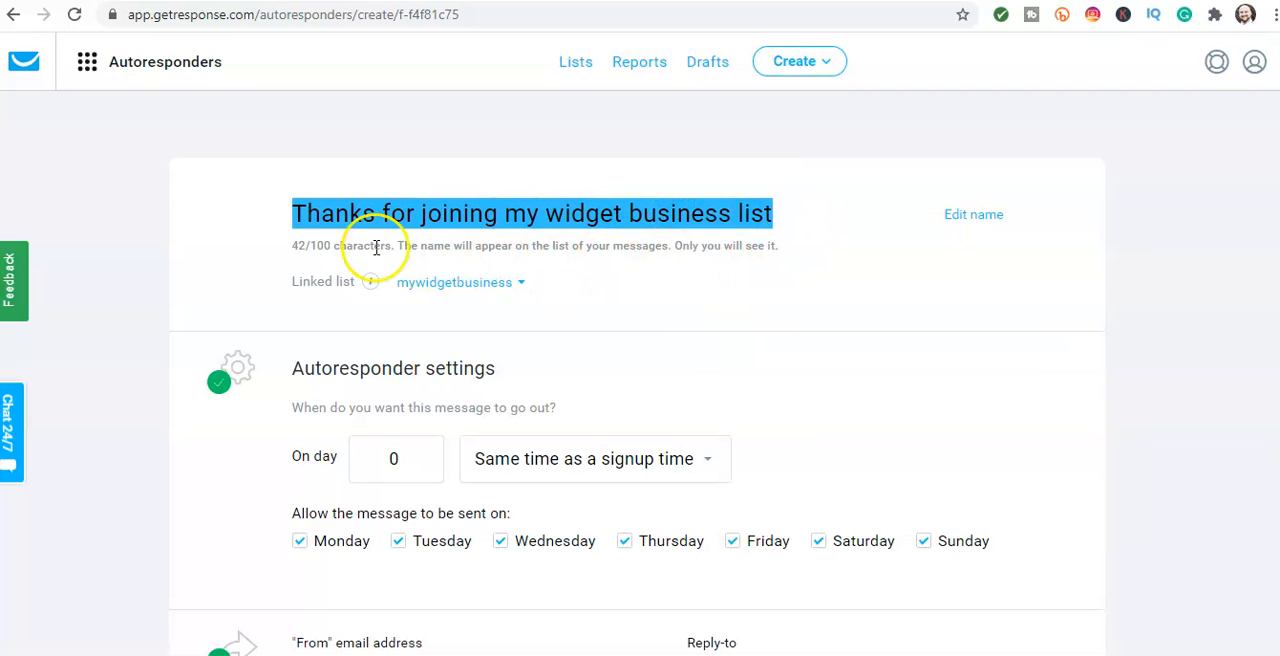
{"action": "left_click", "coordinate": [383, 215]}
{"action": "scroll", "coordinate": [383, 270], "scroll_direction": "down", "scroll_amount": 5}
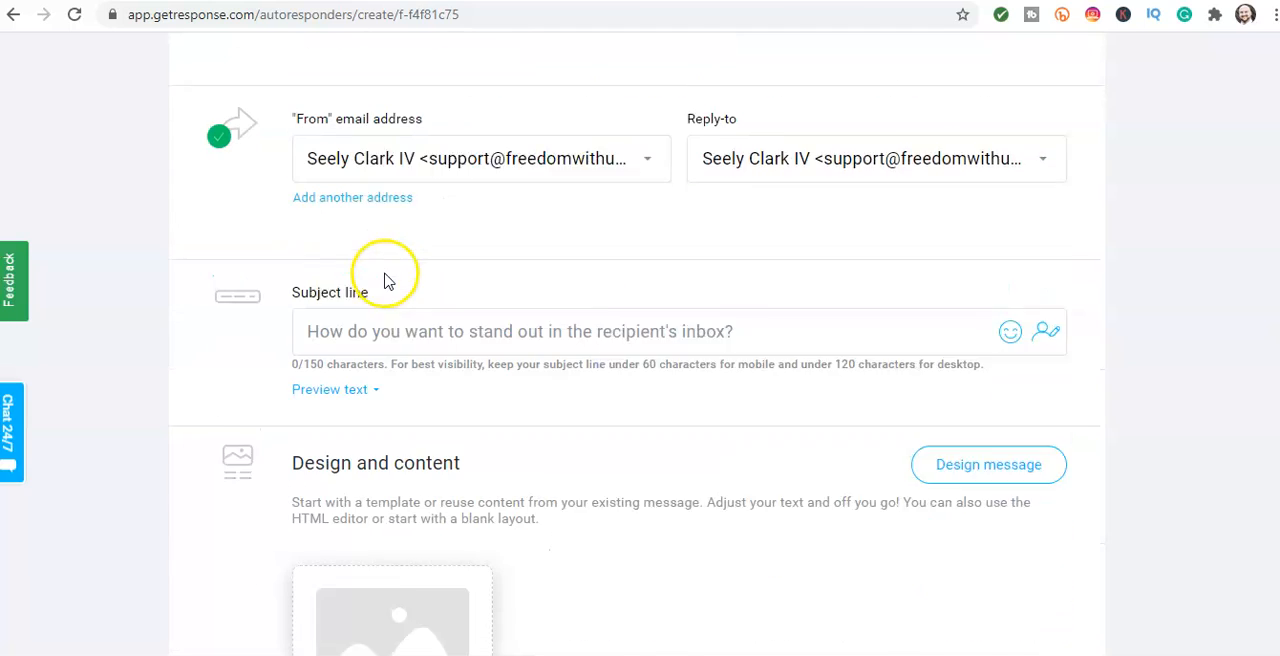
{"action": "right_click", "coordinate": [375, 285]}
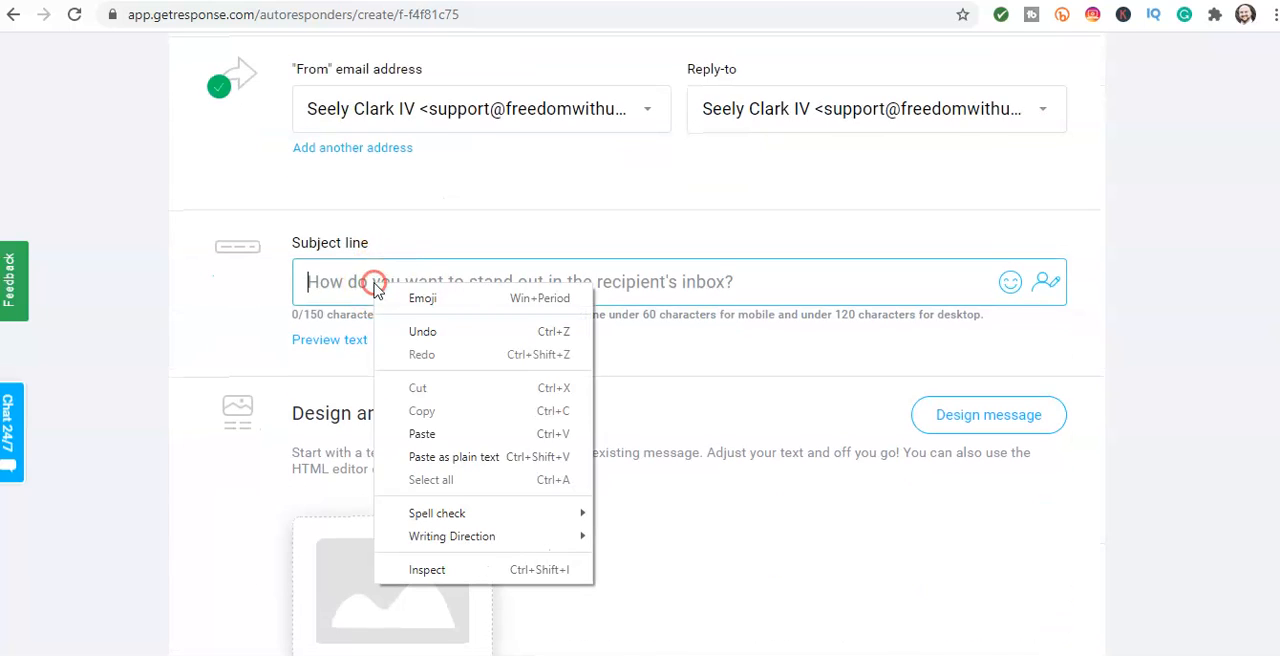
{"action": "left_click", "coordinate": [448, 457]}
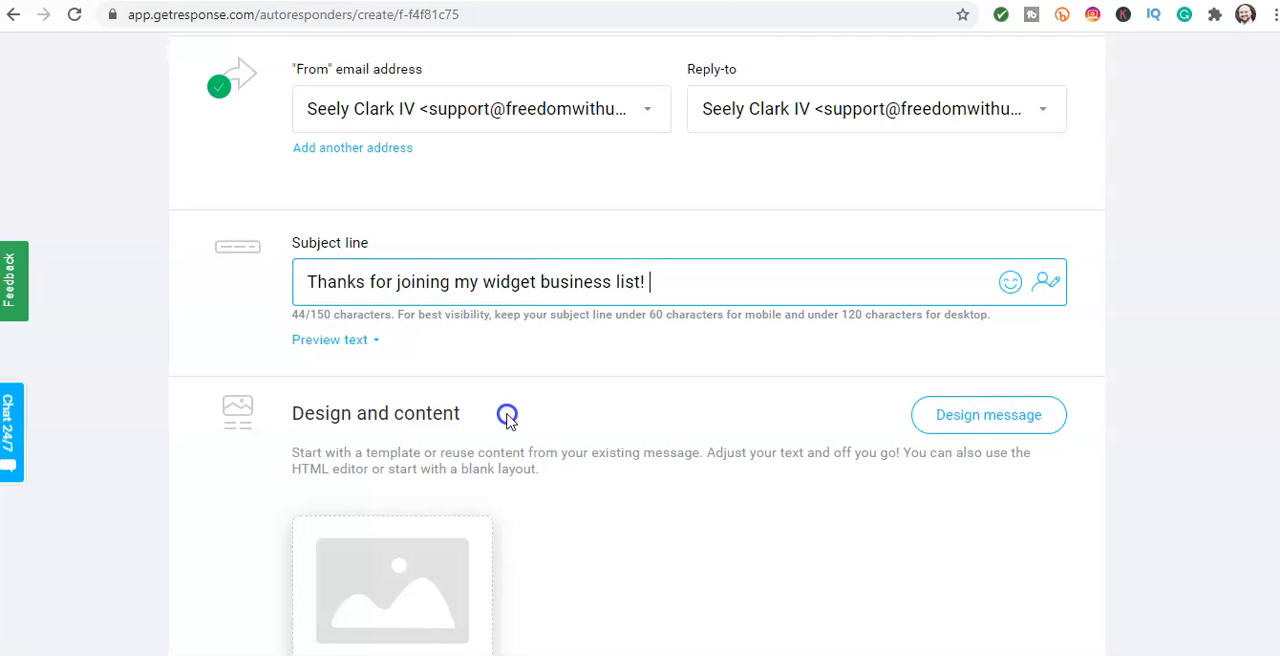
Step: Extend the subject line with a second sentence, "Don't forget your free gift!"
{"action": "type", "text": "Don't forget your freee"}
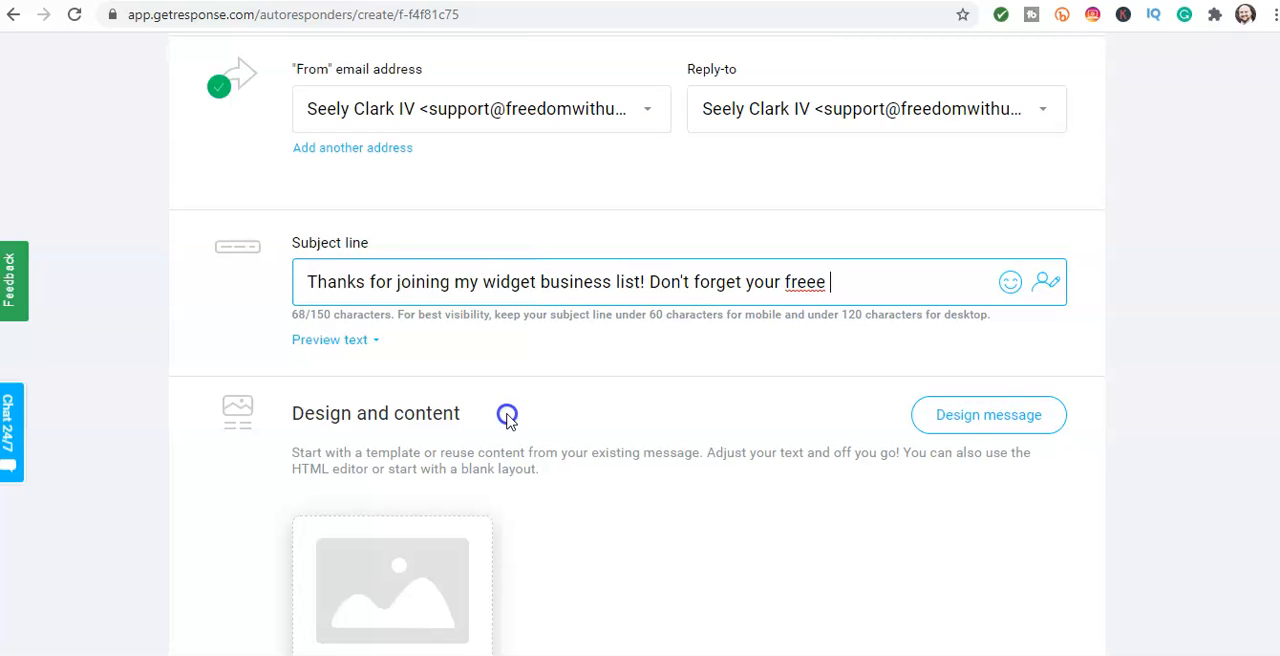
{"action": "key", "text": "BackSpace"}
{"action": "key", "text": "BackSpace"}
{"action": "type", "text": "gift!"}
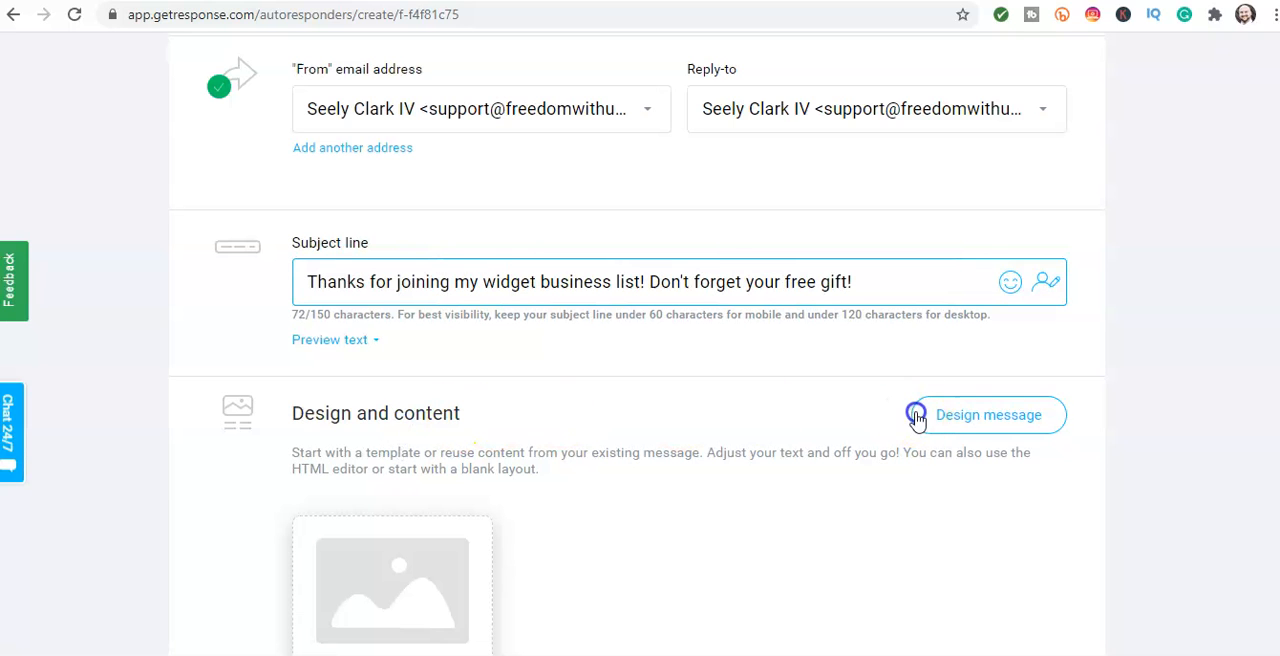
Step: Start designing the message content from the completely empty blank template
{"action": "left_click", "coordinate": [400, 461]}
{"action": "scroll", "coordinate": [583, 417], "scroll_direction": "down", "scroll_amount": 1}
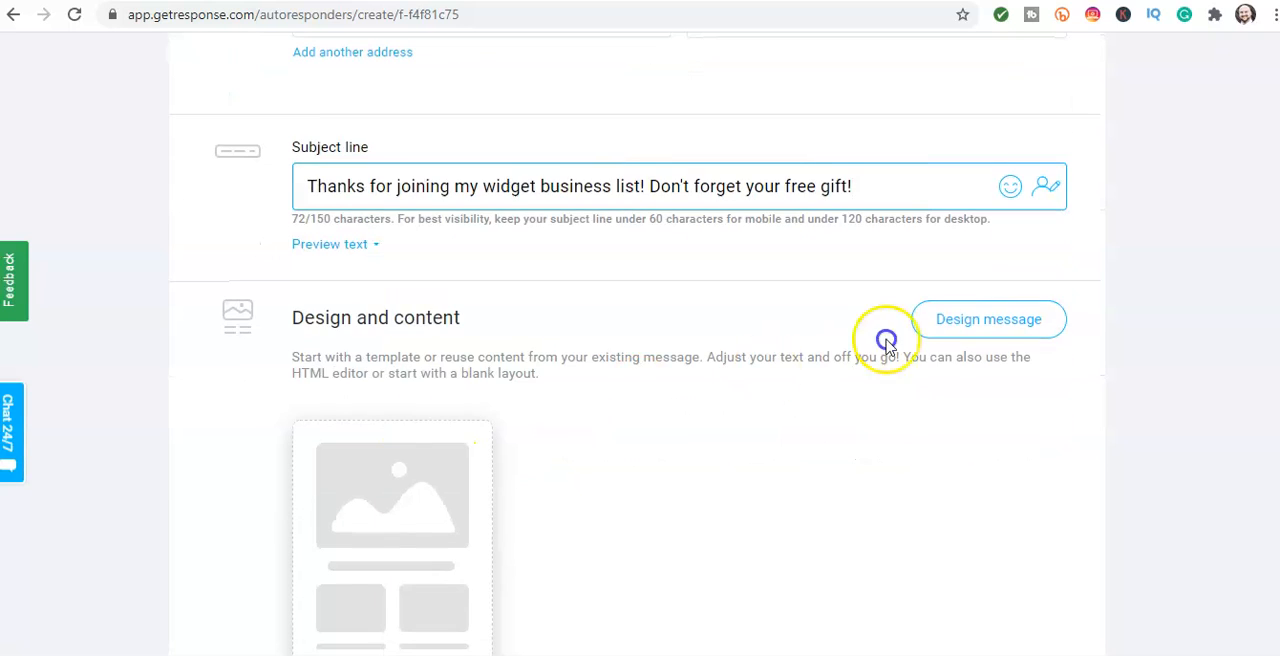
{"action": "left_click", "coordinate": [961, 319]}
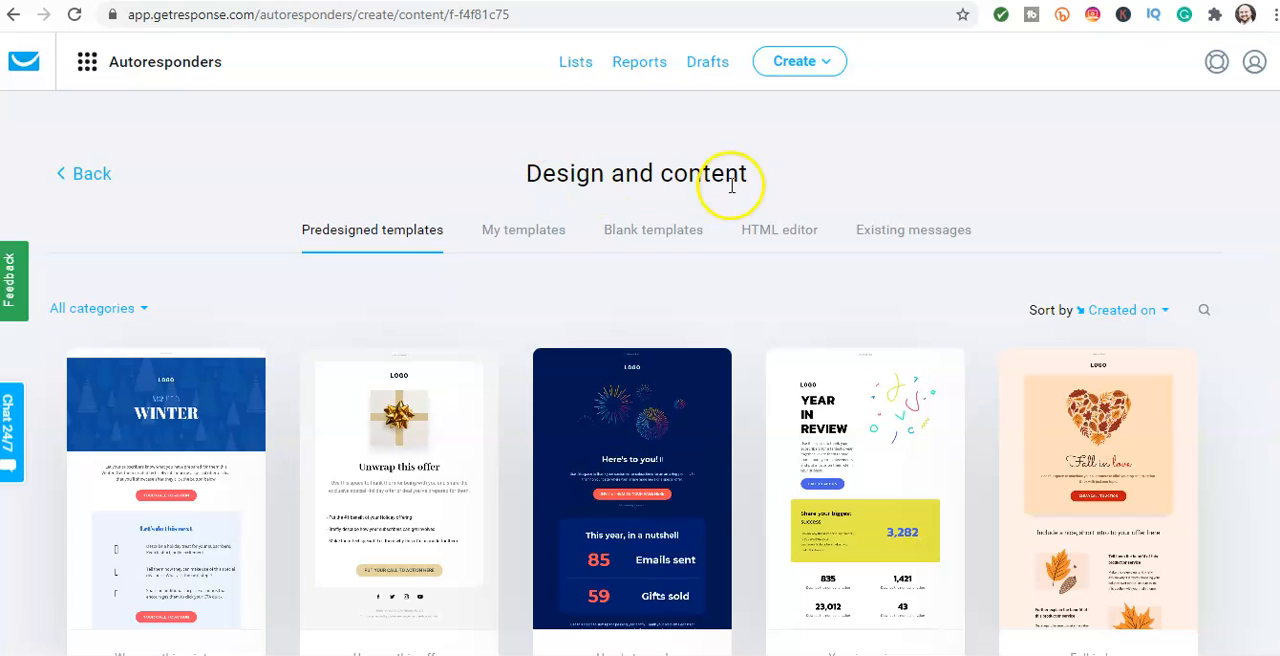
{"action": "left_click", "coordinate": [620, 238]}
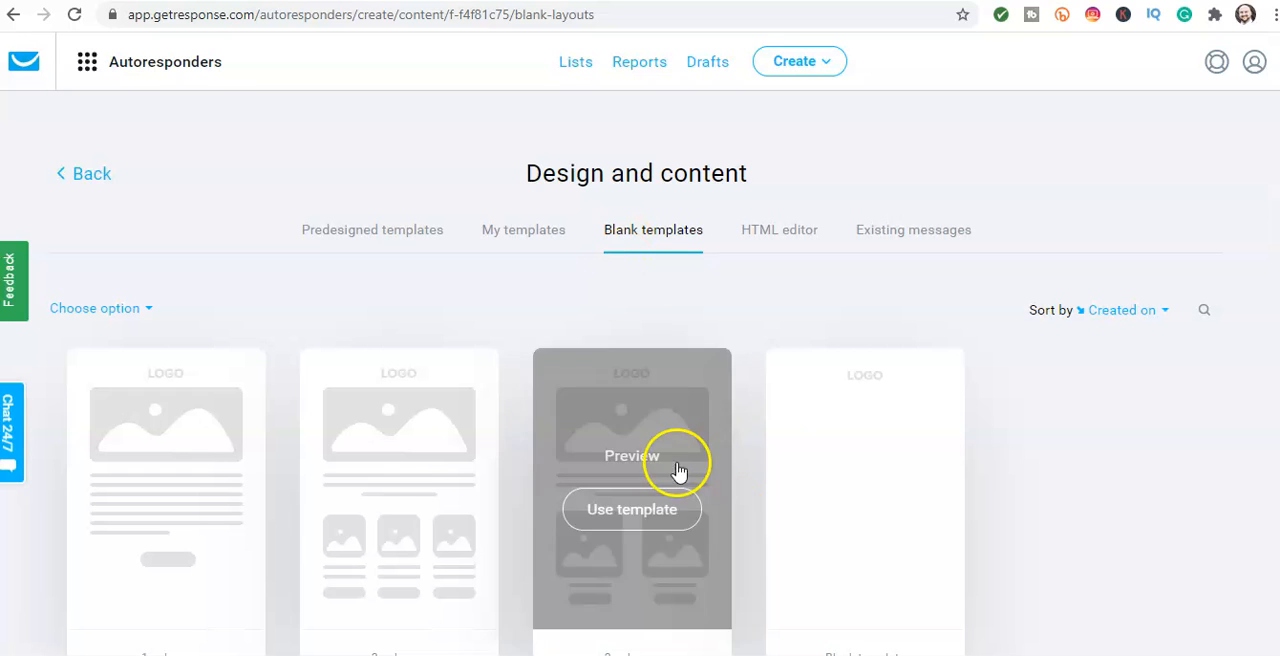
{"action": "mouse_move", "coordinate": [814, 400]}
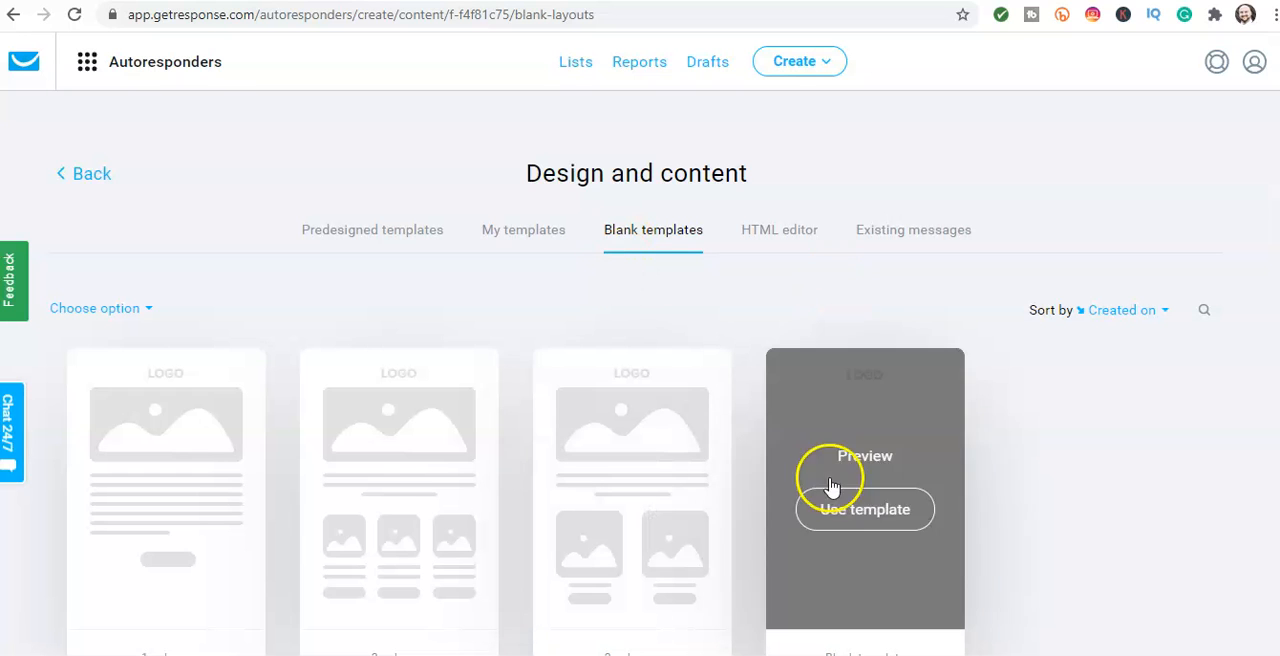
{"action": "left_click", "coordinate": [845, 515]}
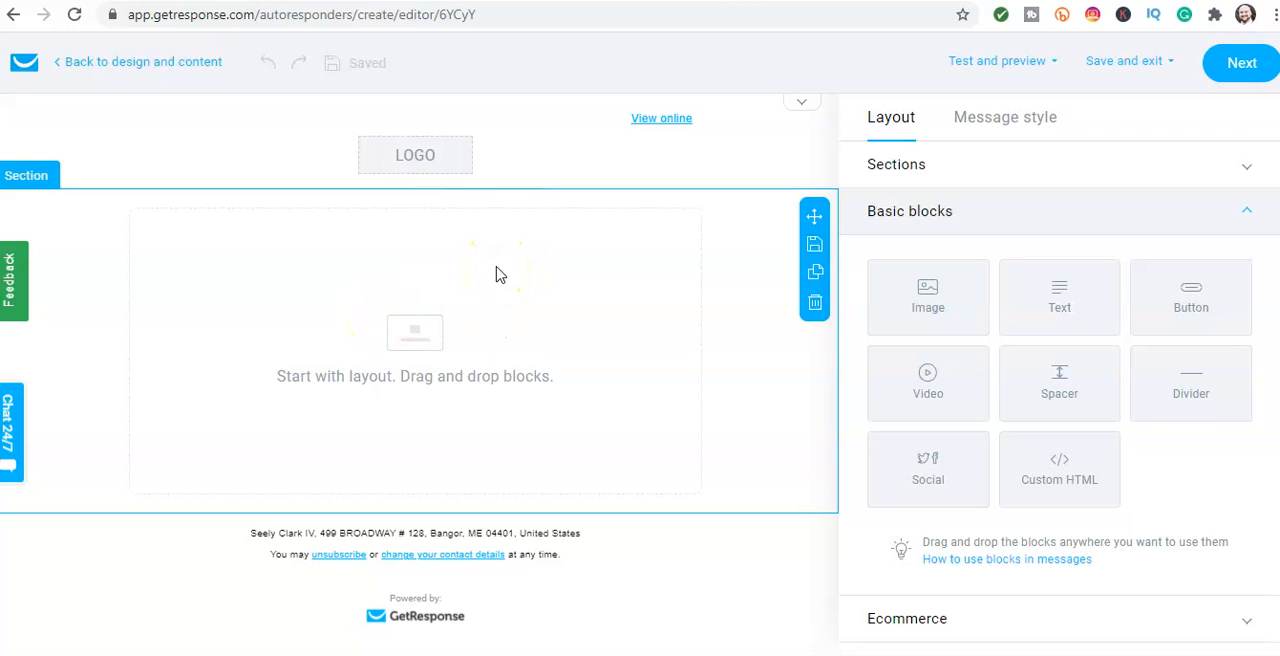
Step: Turn off the "View online" link and the logo in the message header
{"action": "left_click", "coordinate": [443, 178]}
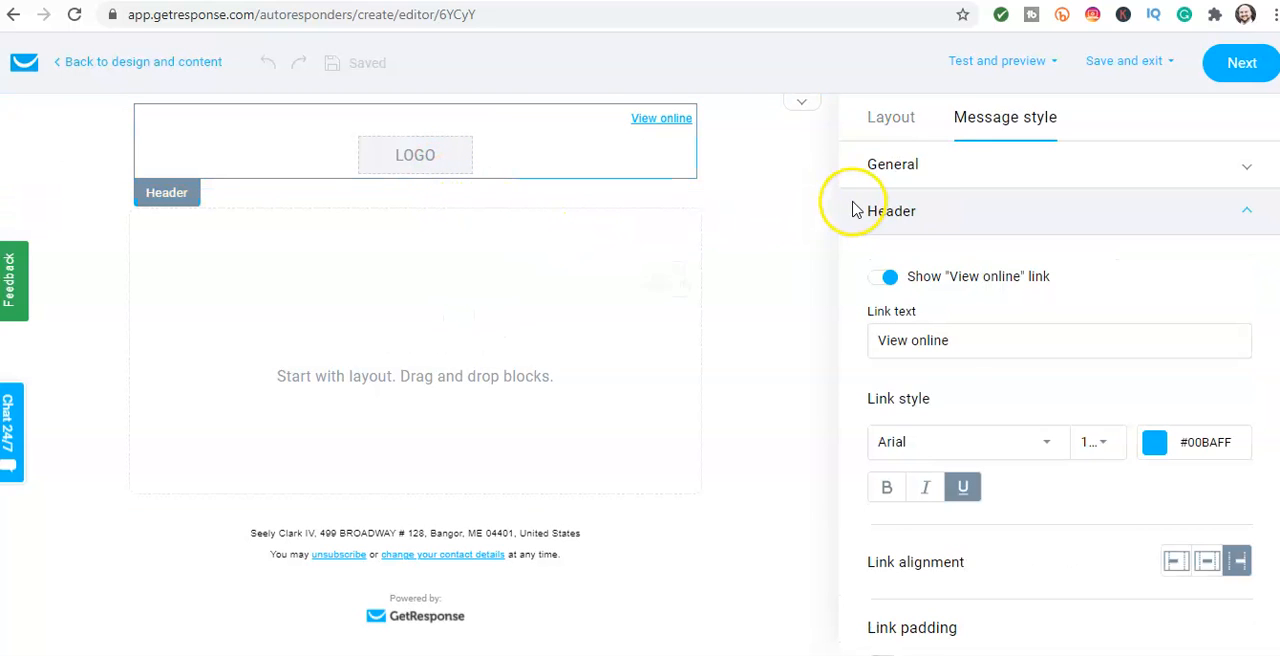
{"action": "left_click", "coordinate": [876, 287]}
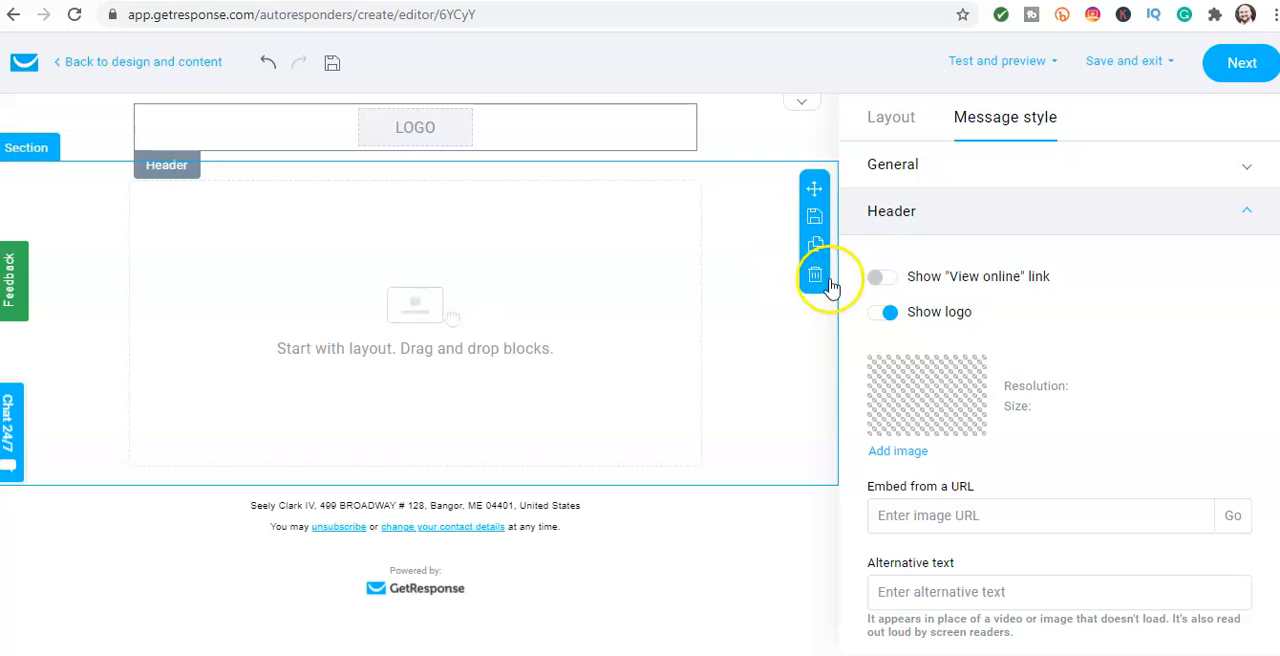
{"action": "left_click", "coordinate": [882, 313]}
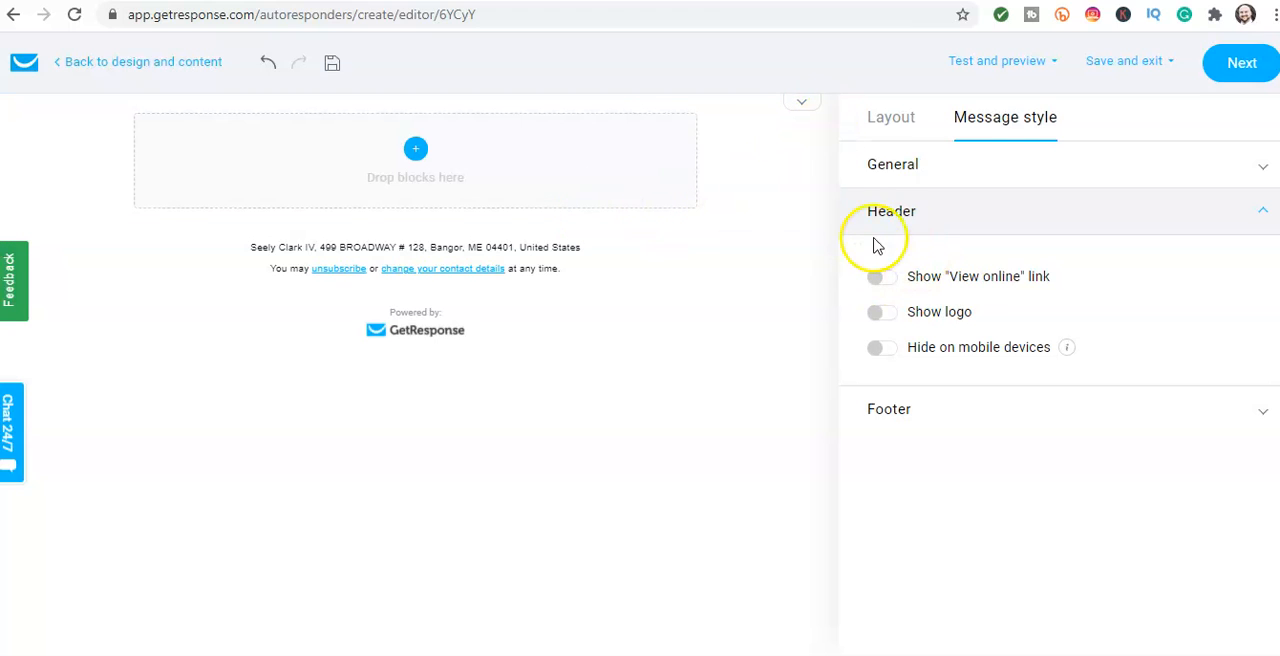
Step: Add a text block to the empty area above the message footer and place the cursor in it
{"action": "left_click", "coordinate": [878, 129]}
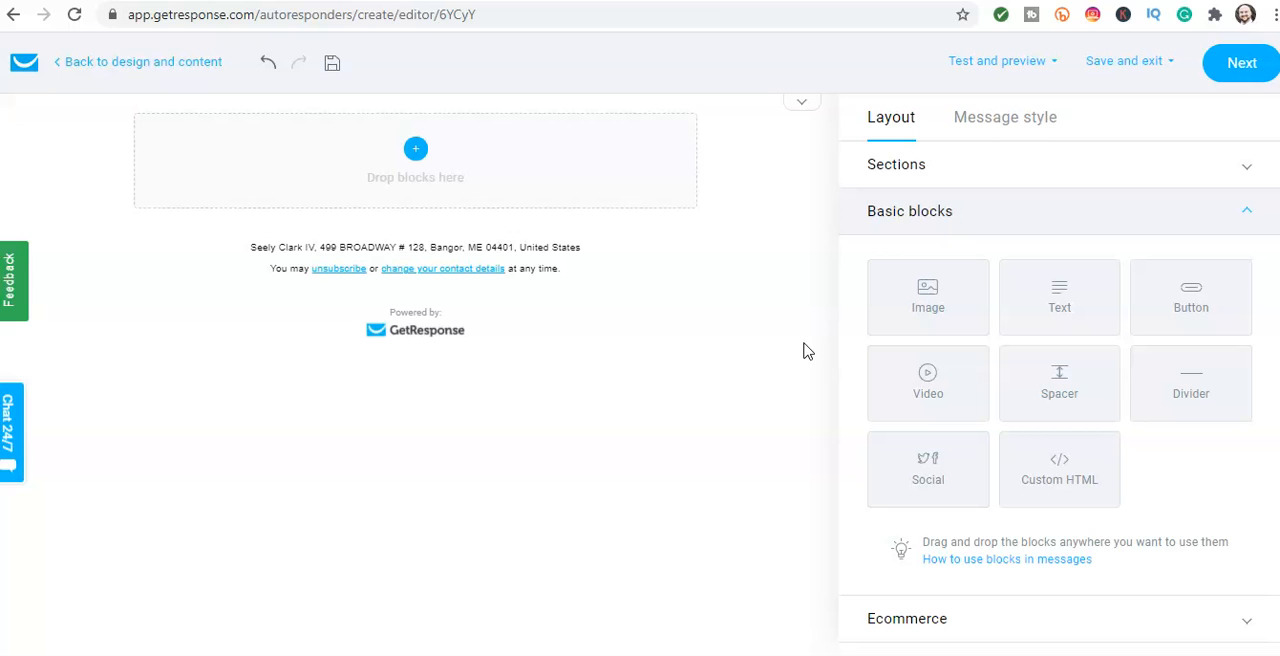
{"action": "left_click", "coordinate": [1045, 306]}
{"action": "left_click_drag", "start_coordinate": [1045, 308], "coordinate": [408, 179]}
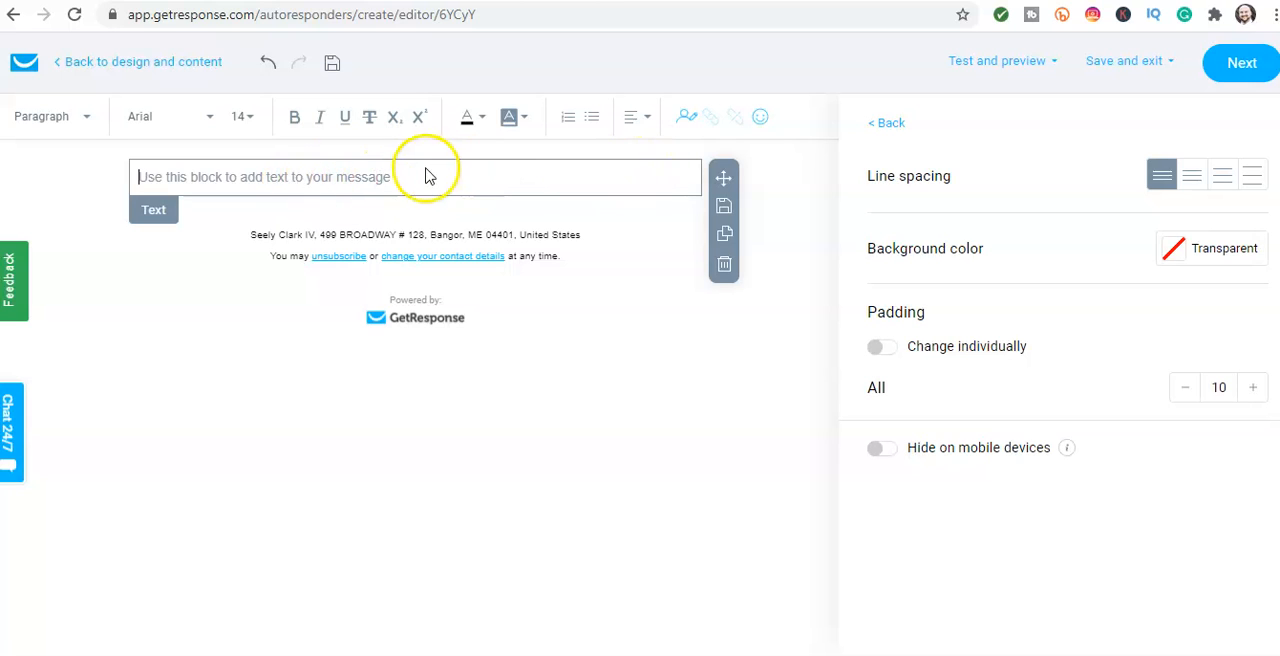
{"action": "left_click", "coordinate": [323, 177]}
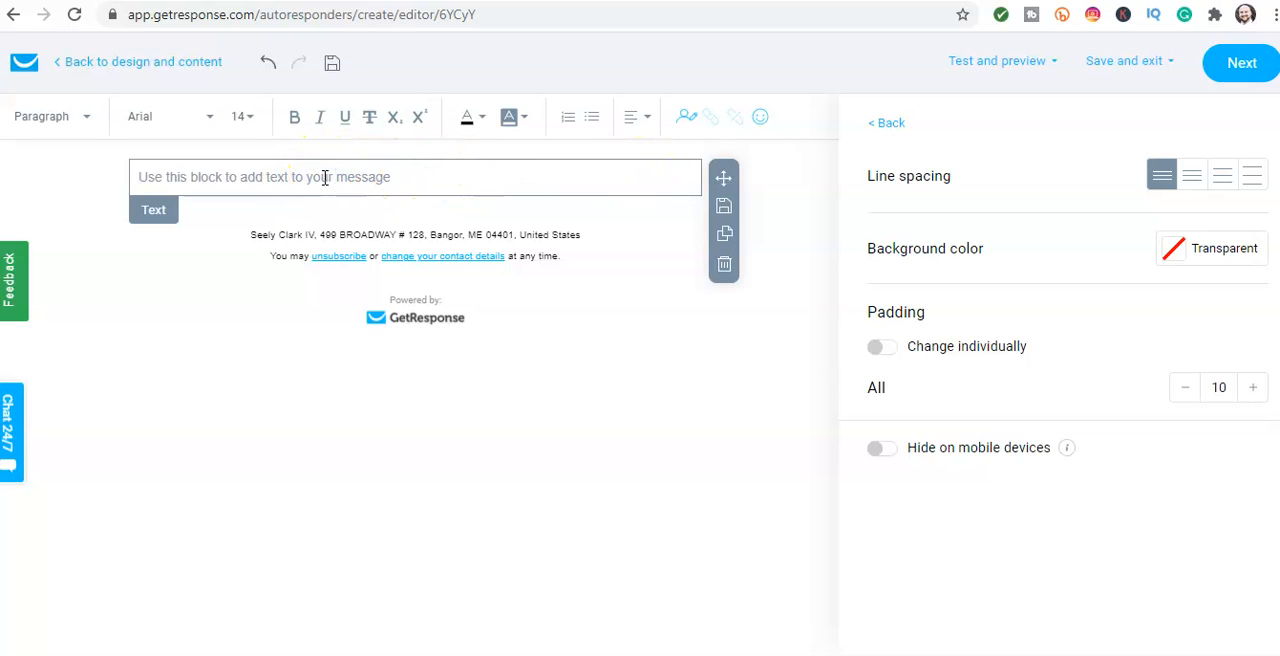
Step: Write the greeting "Hi my friend," followed by the paragraph "Thanks for joining my widget business list."
{"action": "type", "text": "Hi"}
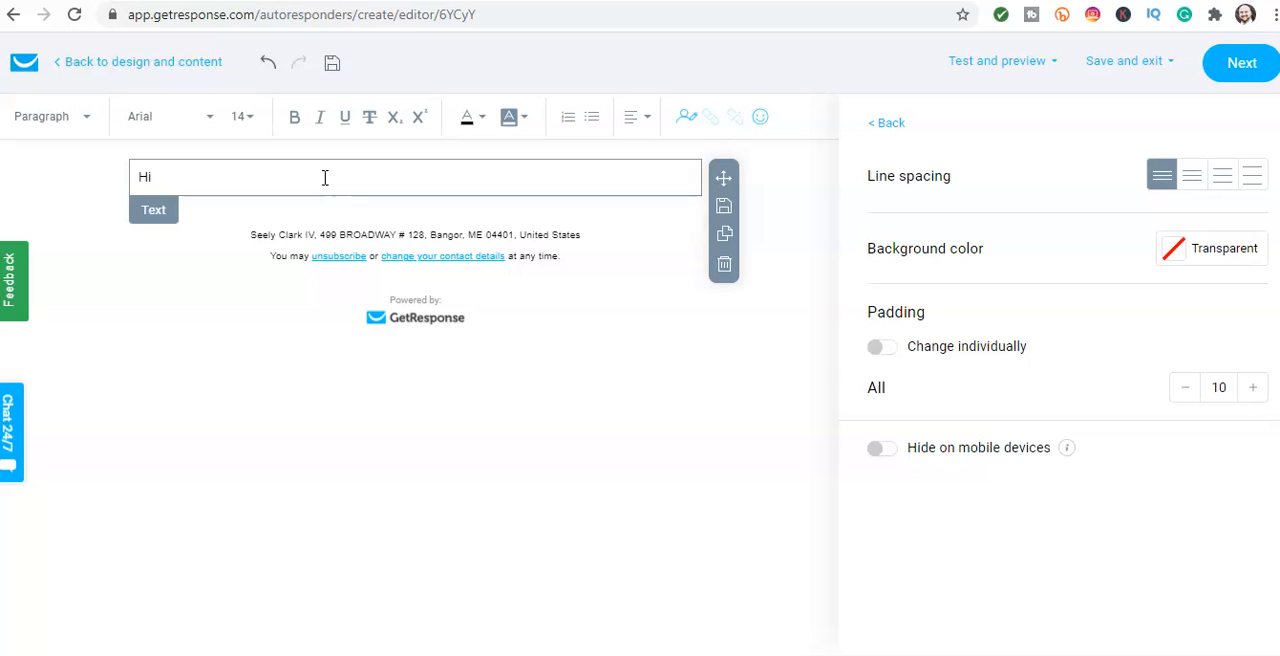
{"action": "type", "text": " my friend,"}
{"action": "key", "text": "Return"}
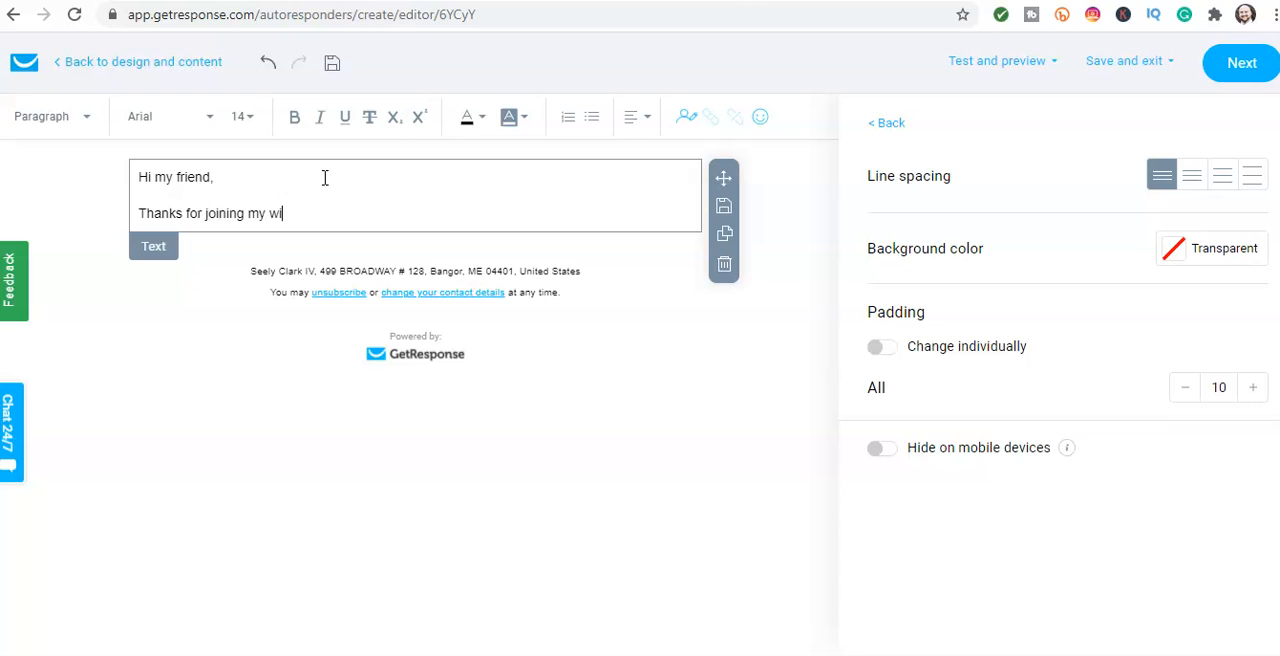
{"action": "type", "text": "get business list."}
{"action": "key", "text": "Return"}
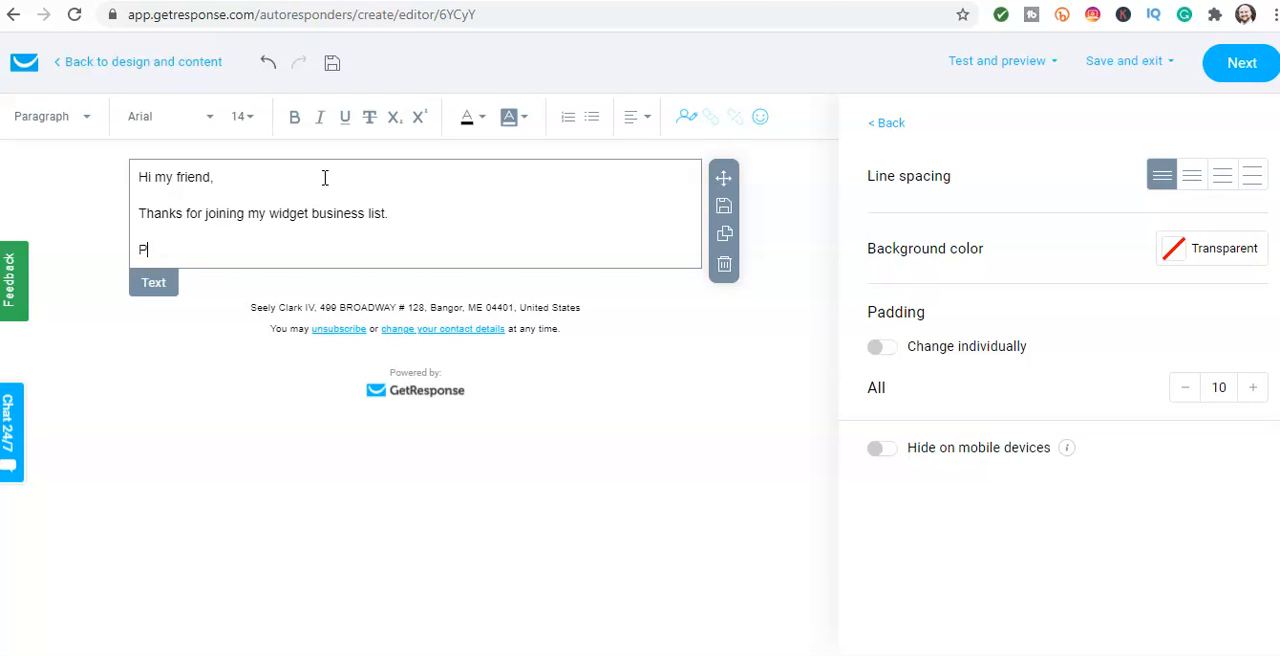
Step: Add the paragraph "Please mark this email as important so you dont miss out on any future offers!"
{"action": "type", "text": "Please mark this email"}
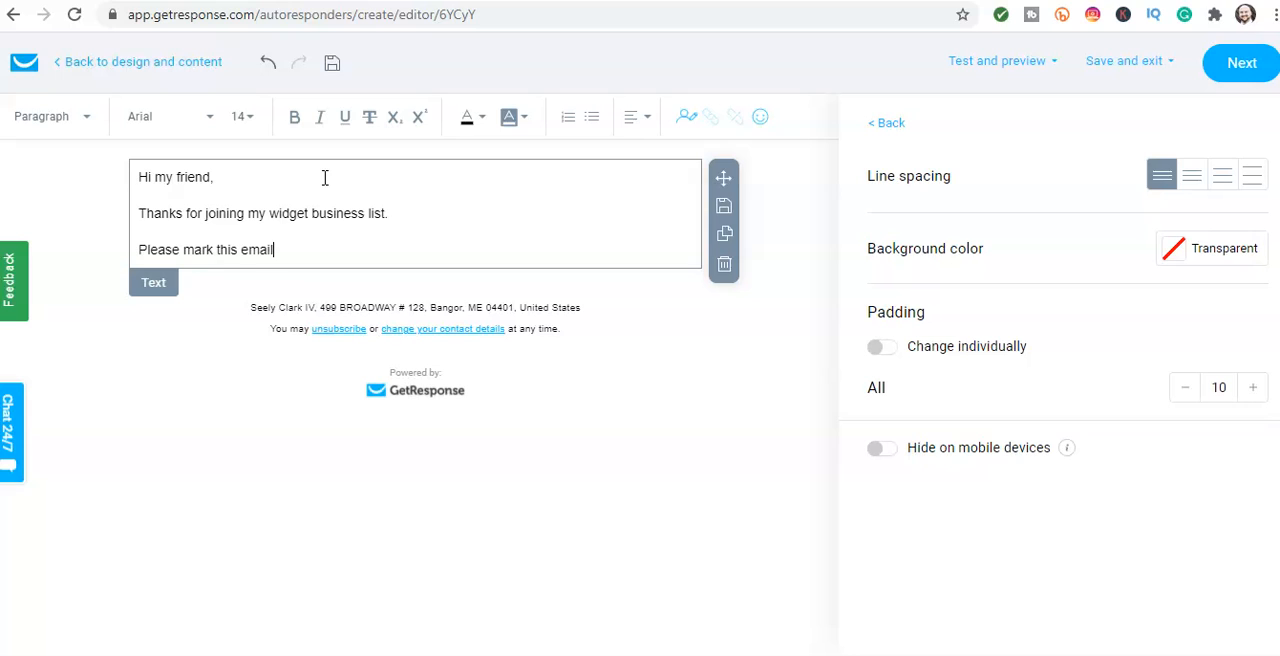
{"action": "type", "text": " as important so "}
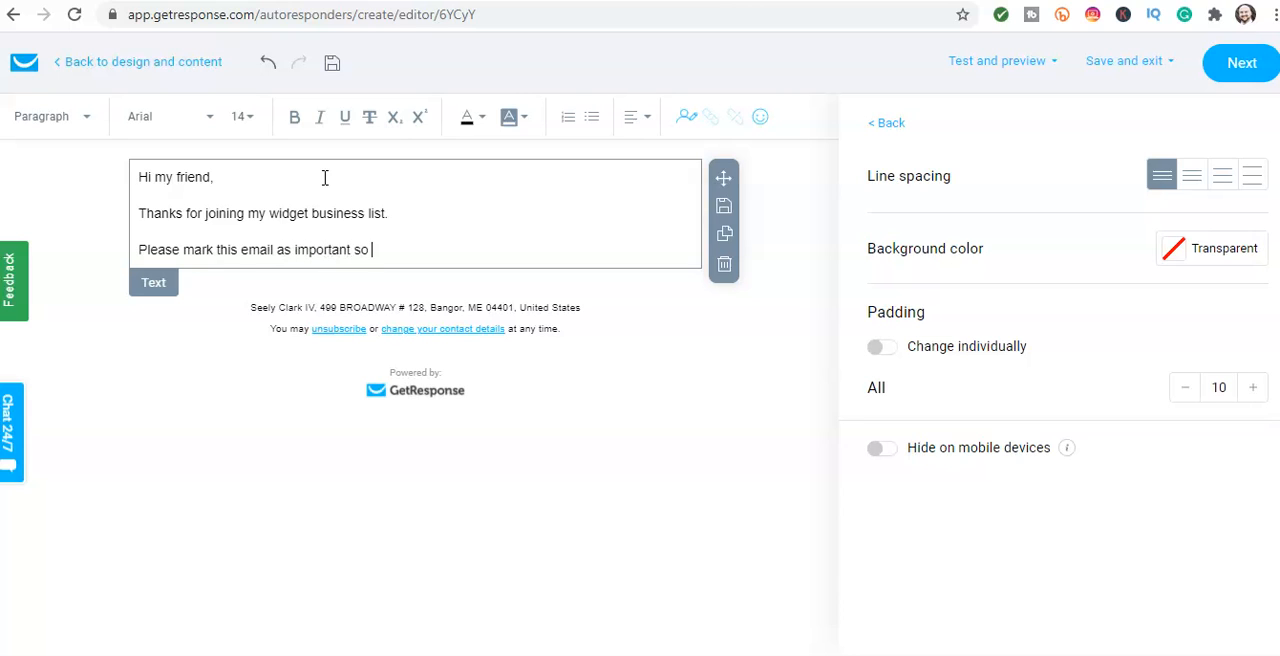
{"action": "type", "text": "you dont miss out on any future offers!"}
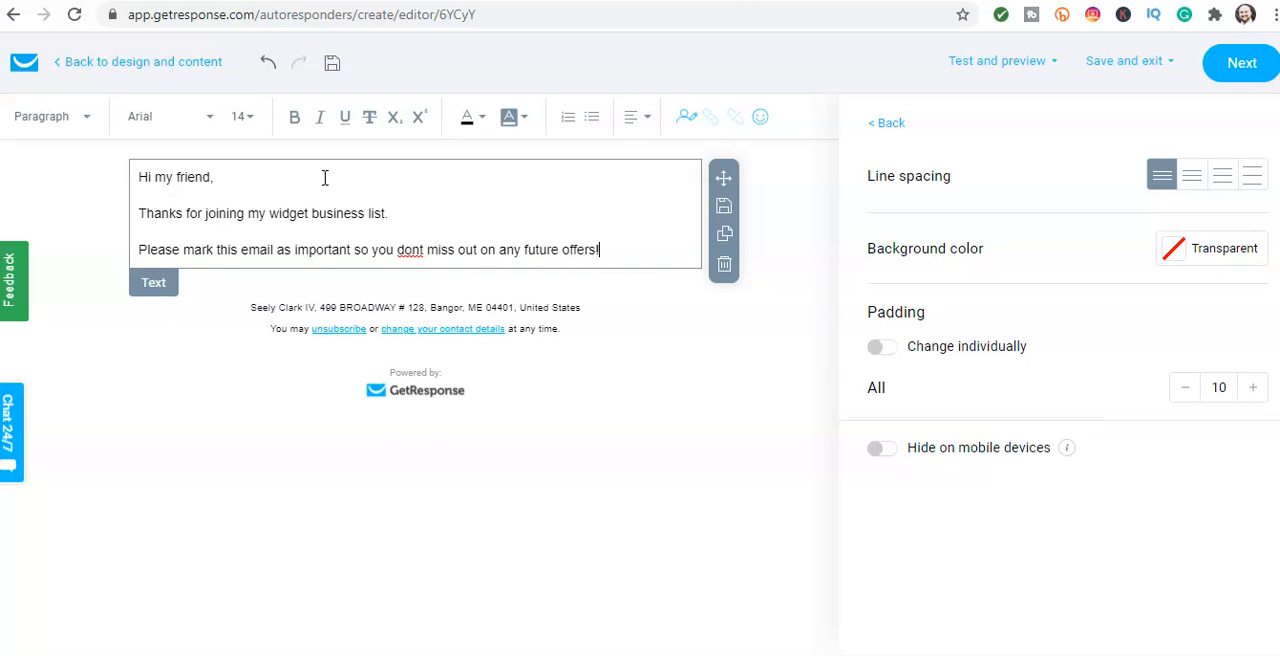
Step: Add the line "Here is your free gift as promised" and reword its opening to "Click here to get"
{"action": "key", "text": "Return"}
{"action": "type", "text": "Here is your"}
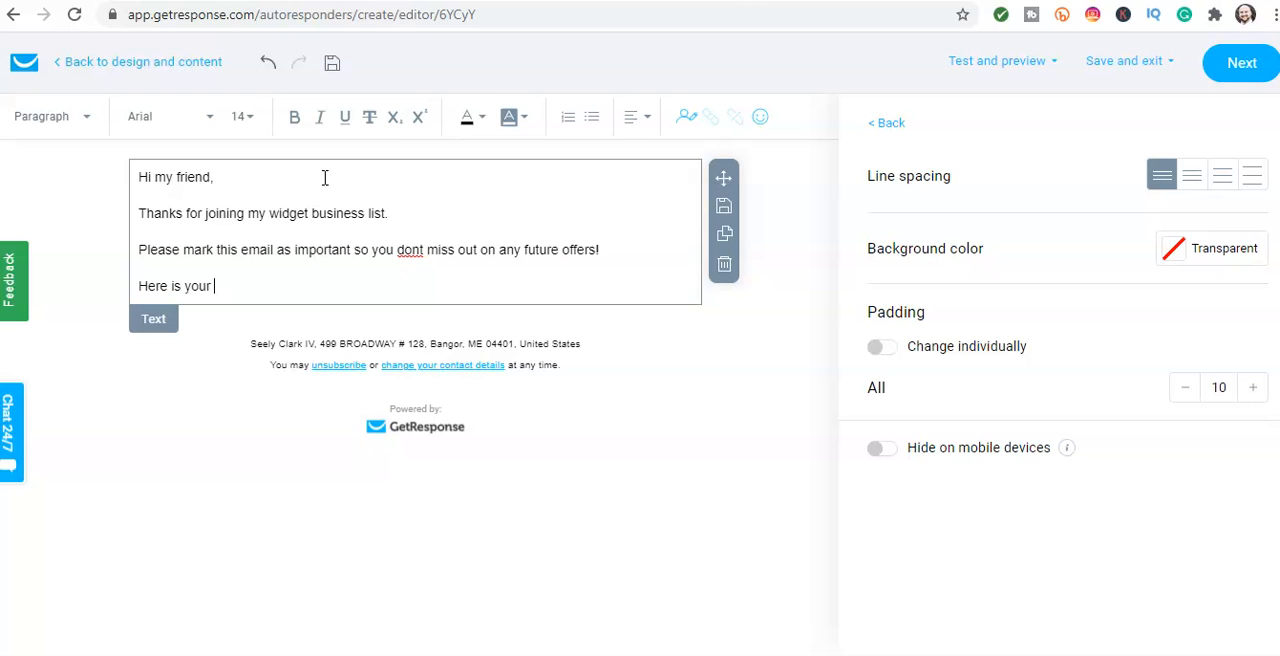
{"action": "left_click", "coordinate": [349, 258]}
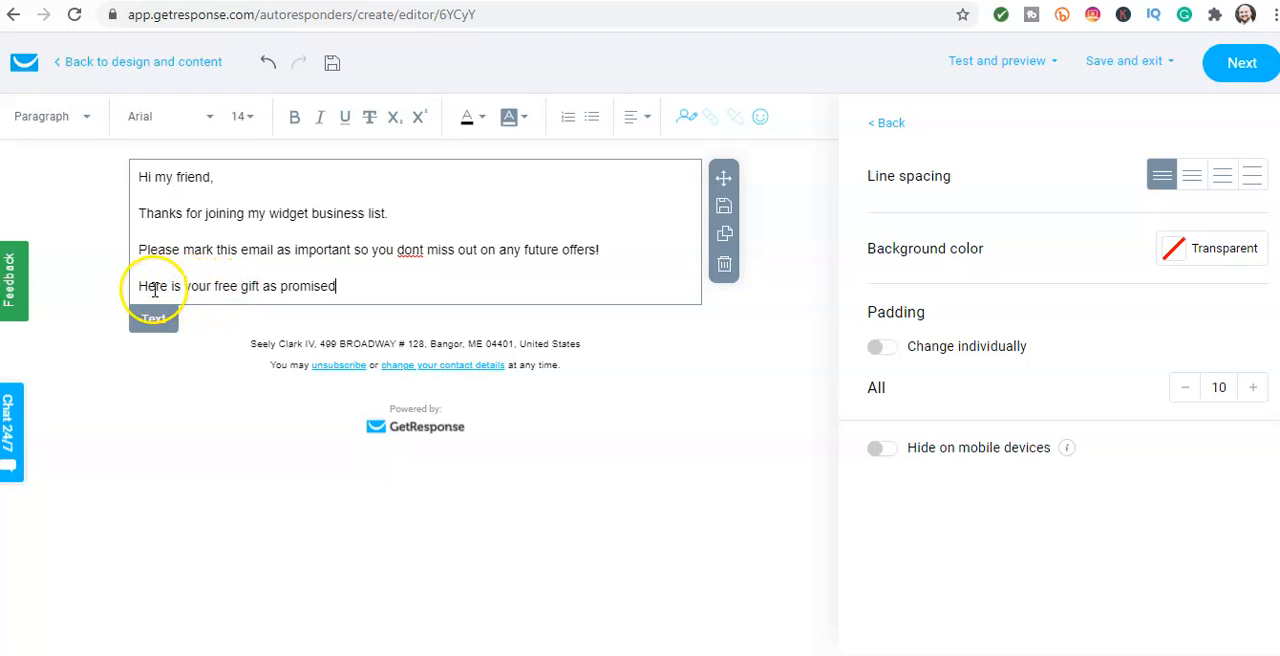
{"action": "left_click_drag", "start_coordinate": [120, 286], "coordinate": [185, 290]}
{"action": "type", "text": "Clic"}
{"action": "type", "text": "ere "}
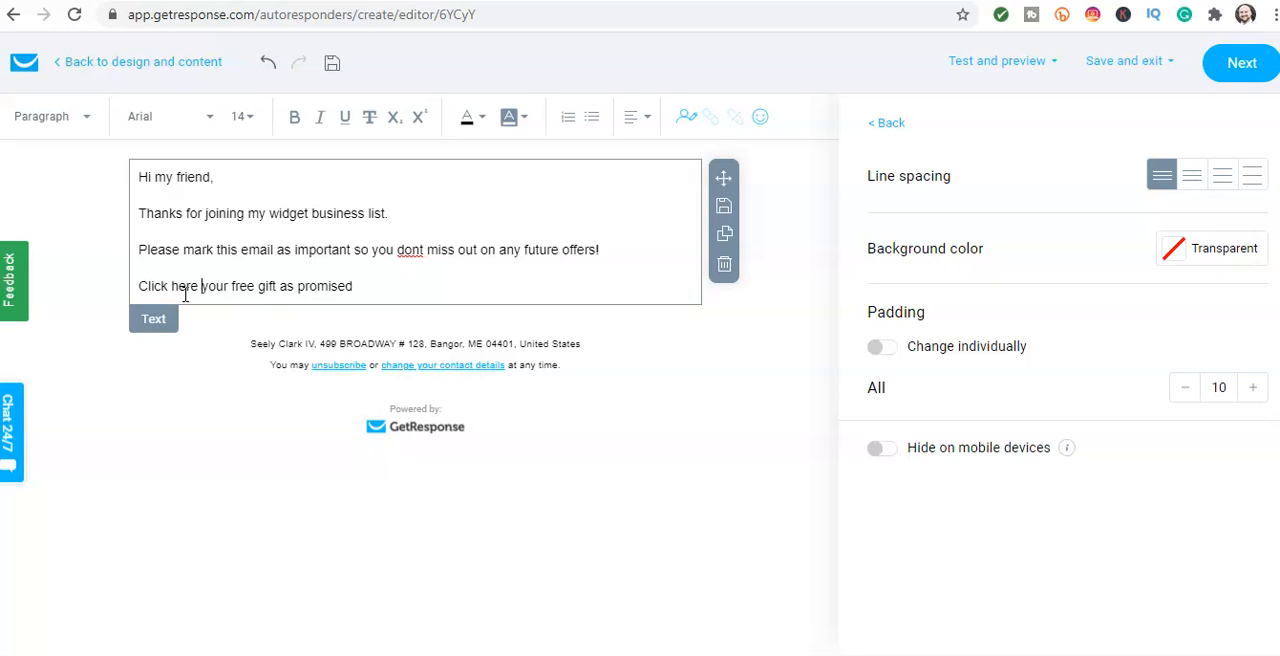
{"action": "type", "text": "to get"}
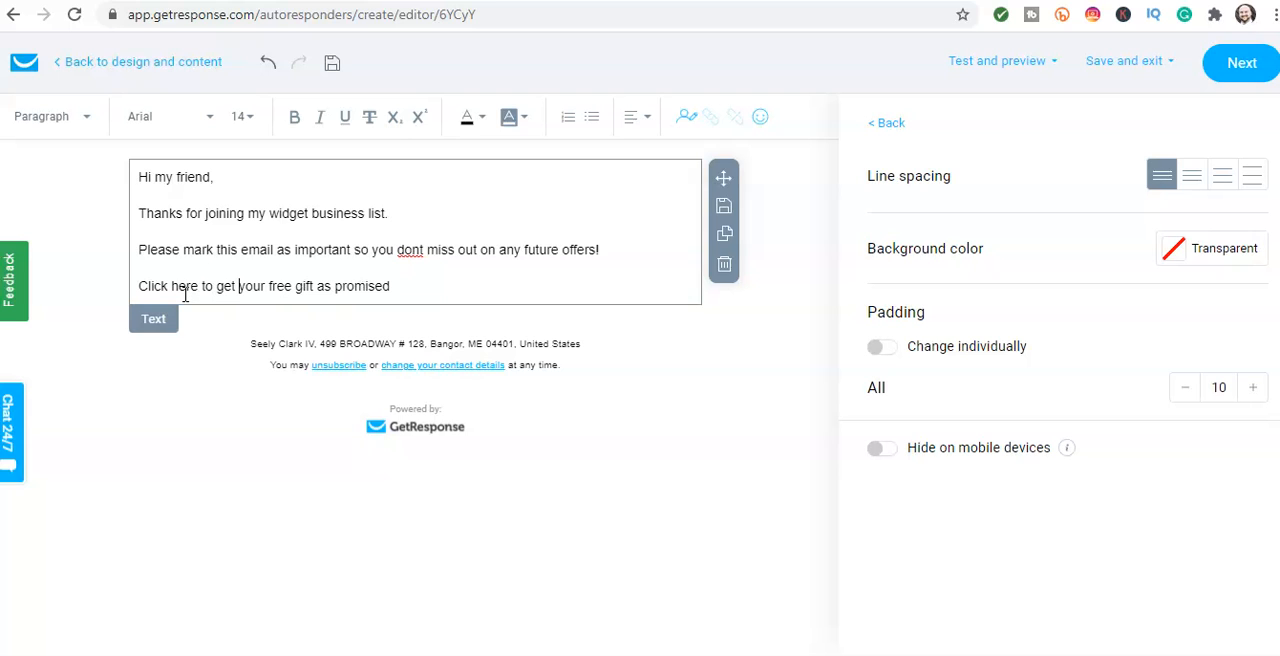
Step: End the gift line with a period and add the closing lines "Thanks again for joining!", "Sincerely" and "Your name."
{"action": "left_click", "coordinate": [407, 283]}
{"action": "key", "text": "Return"}
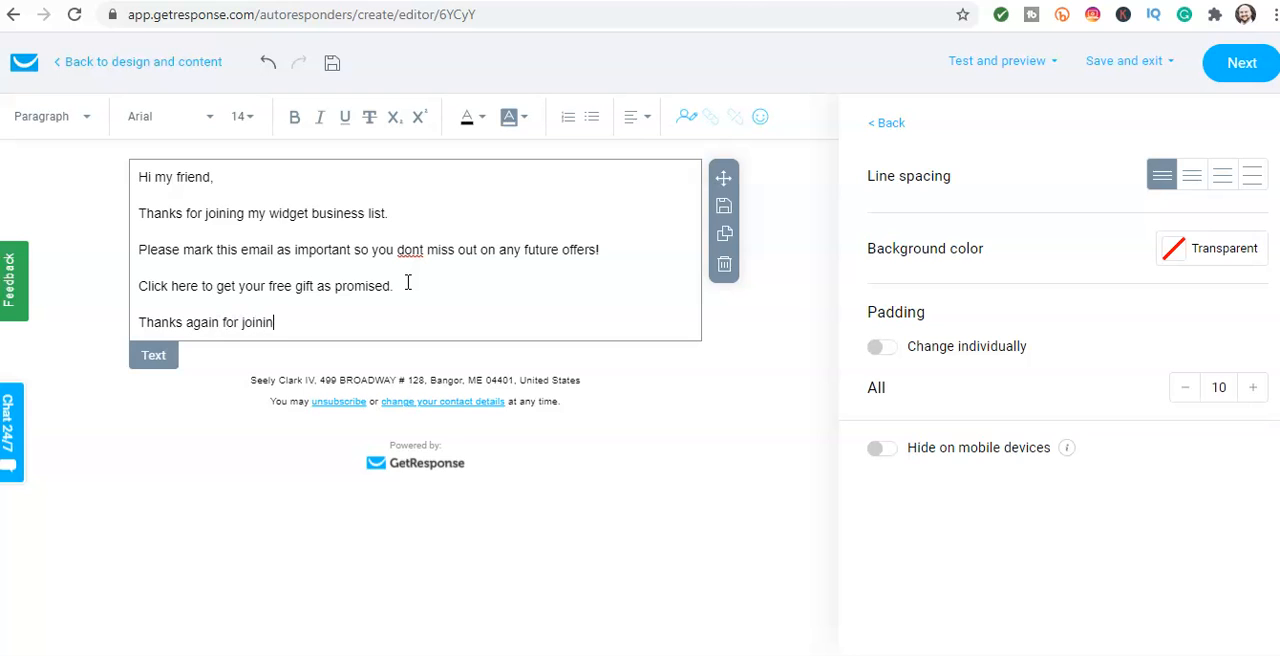
{"action": "key", "text": "Return"}
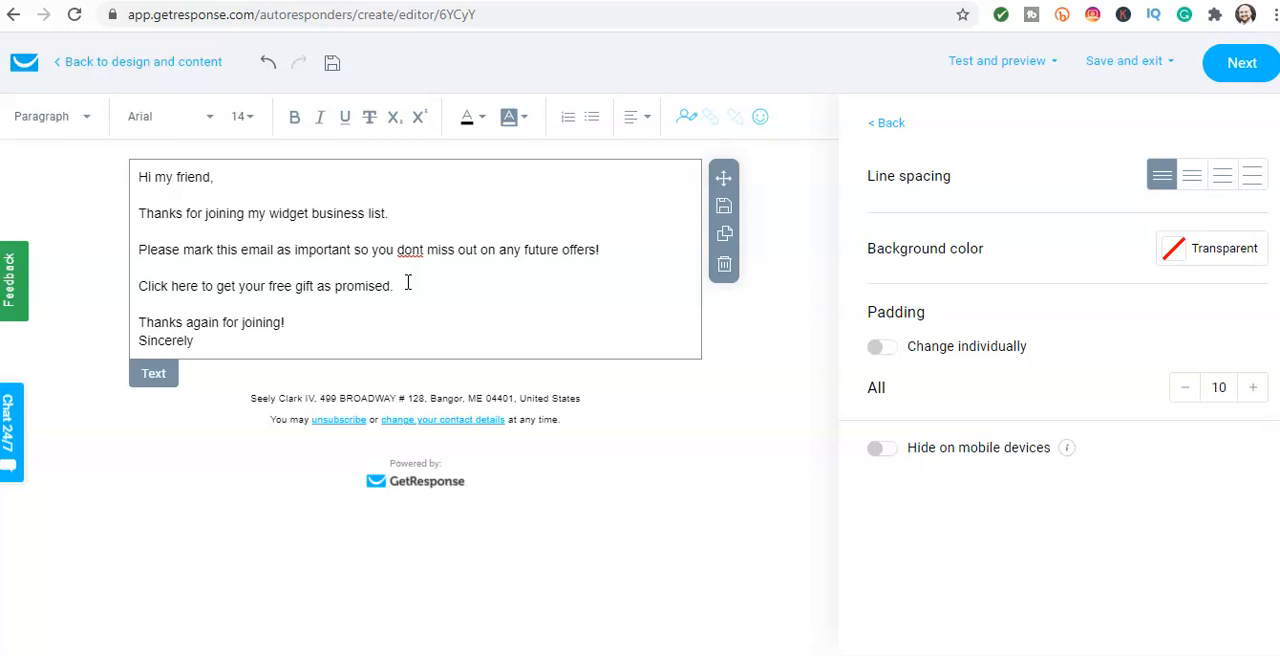
{"action": "key", "text": "Return"}
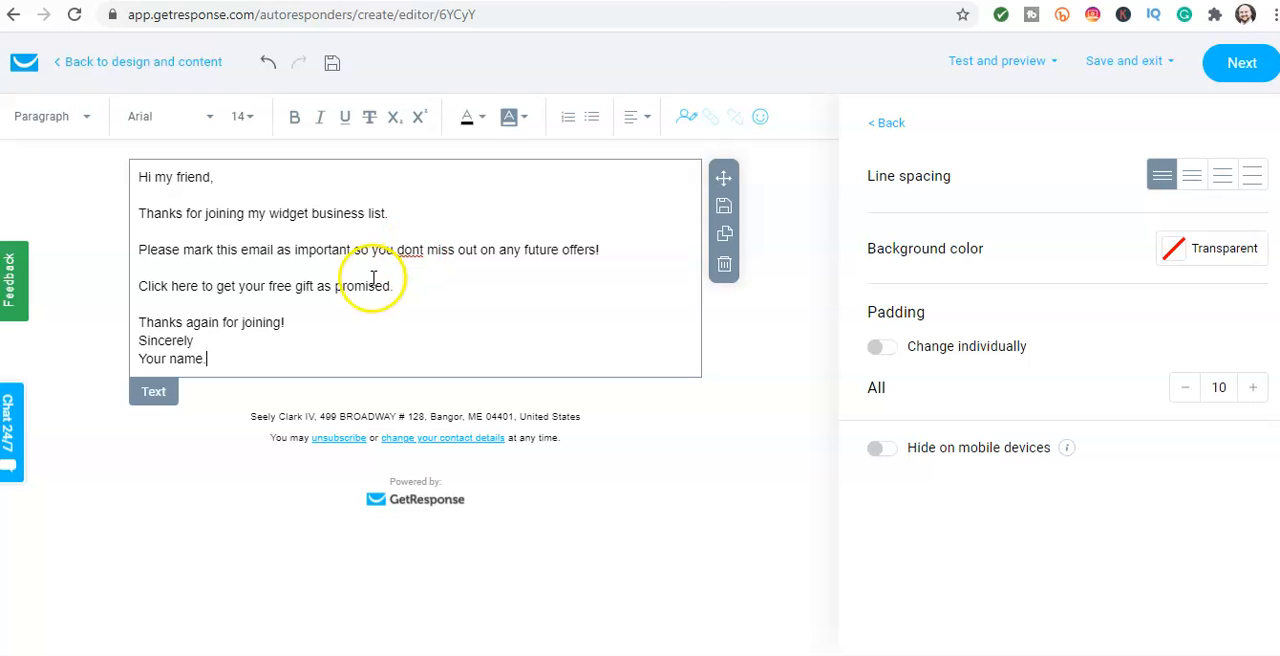
{"action": "left_click_drag", "start_coordinate": [136, 286], "coordinate": [398, 287]}
{"action": "left_click", "coordinate": [147, 288]}
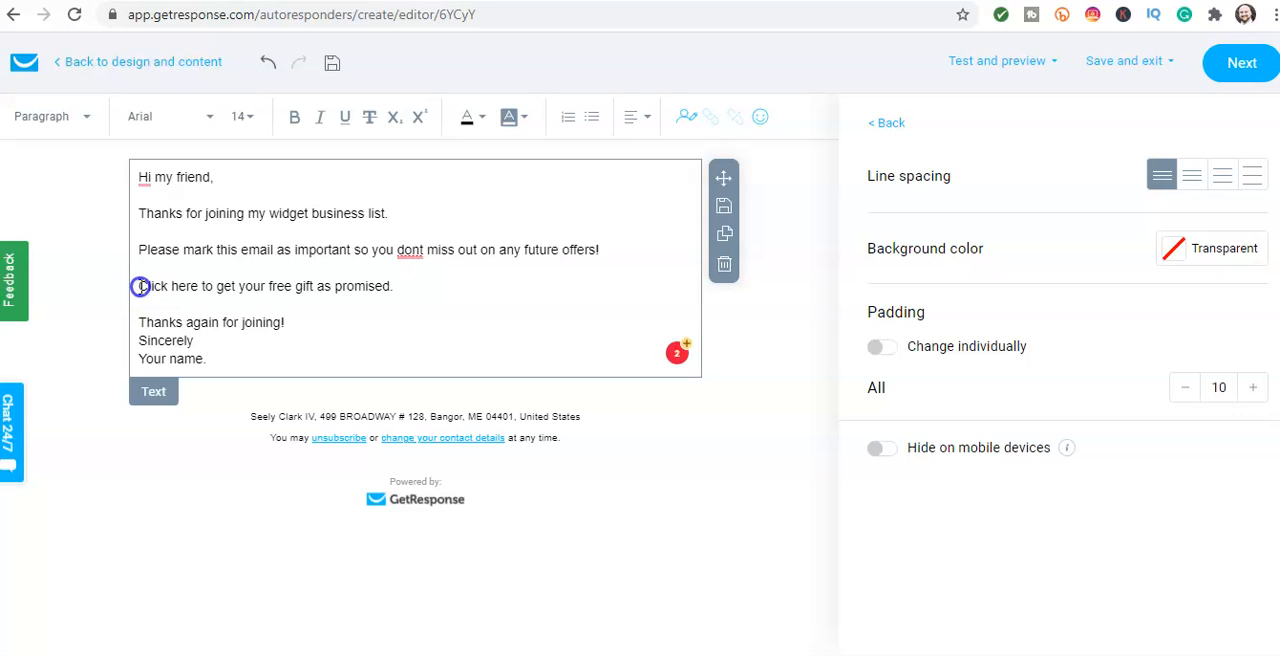
{"action": "left_click_drag", "start_coordinate": [190, 287], "coordinate": [370, 299]}
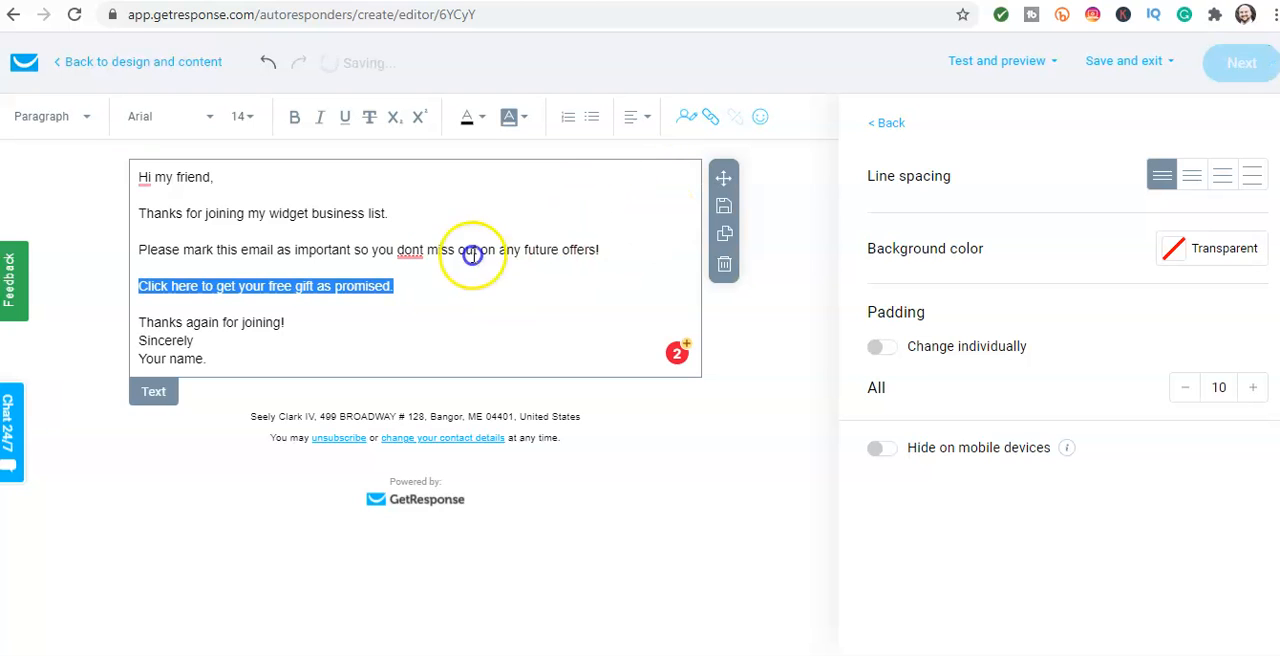
Step: Correct the misspelled "dont" to "don't" in the paragraph about future offers
{"action": "left_click", "coordinate": [414, 252]}
{"action": "left_click", "coordinate": [433, 267]}
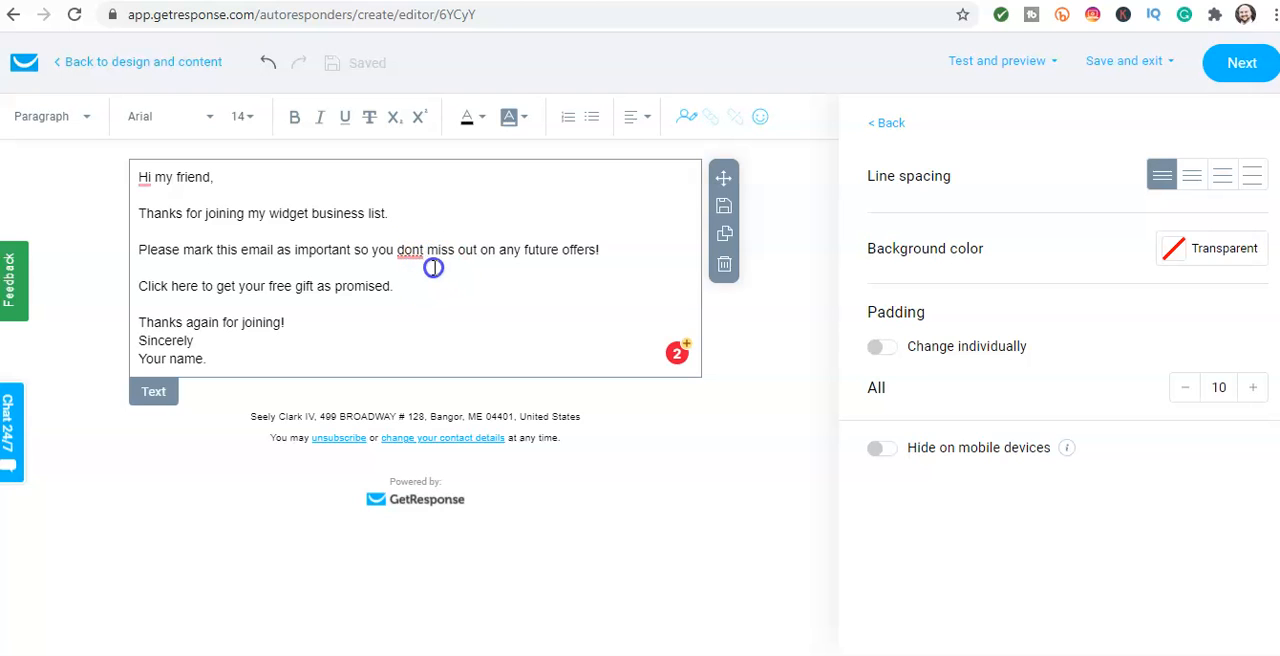
{"action": "left_click", "coordinate": [414, 282]}
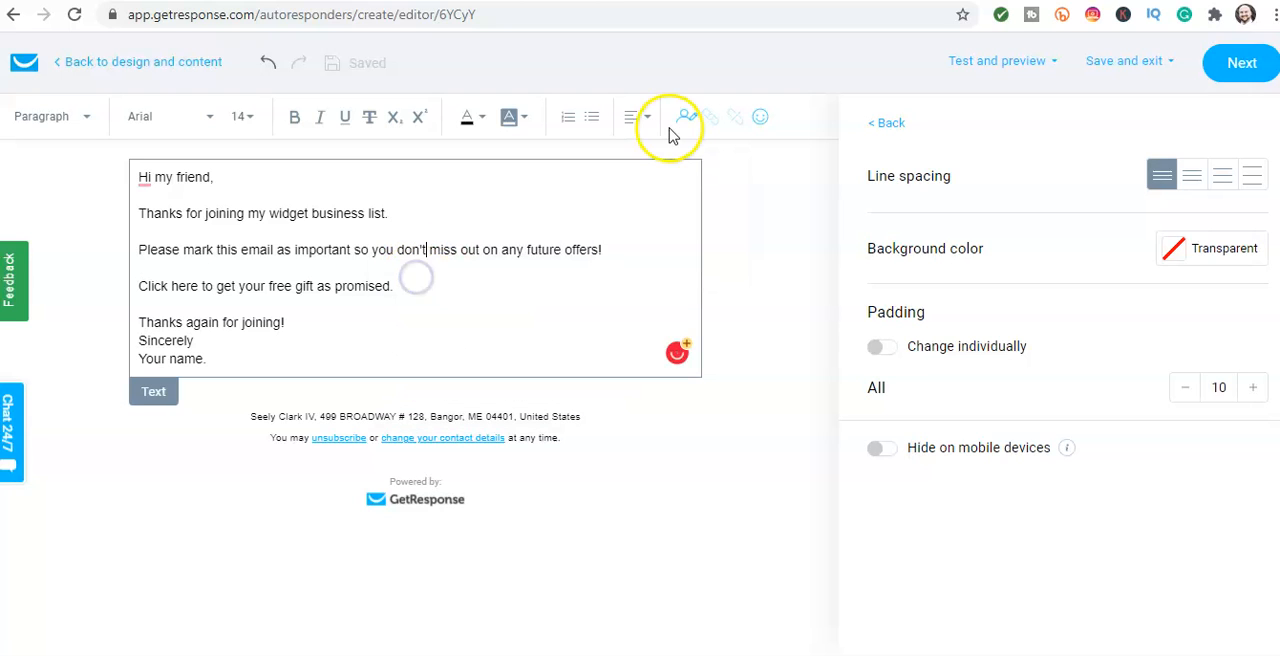
Step: Link the line "Click here to get your free gift as promised." to the web address google.com
{"action": "left_click_drag", "start_coordinate": [393, 286], "coordinate": [135, 300]}
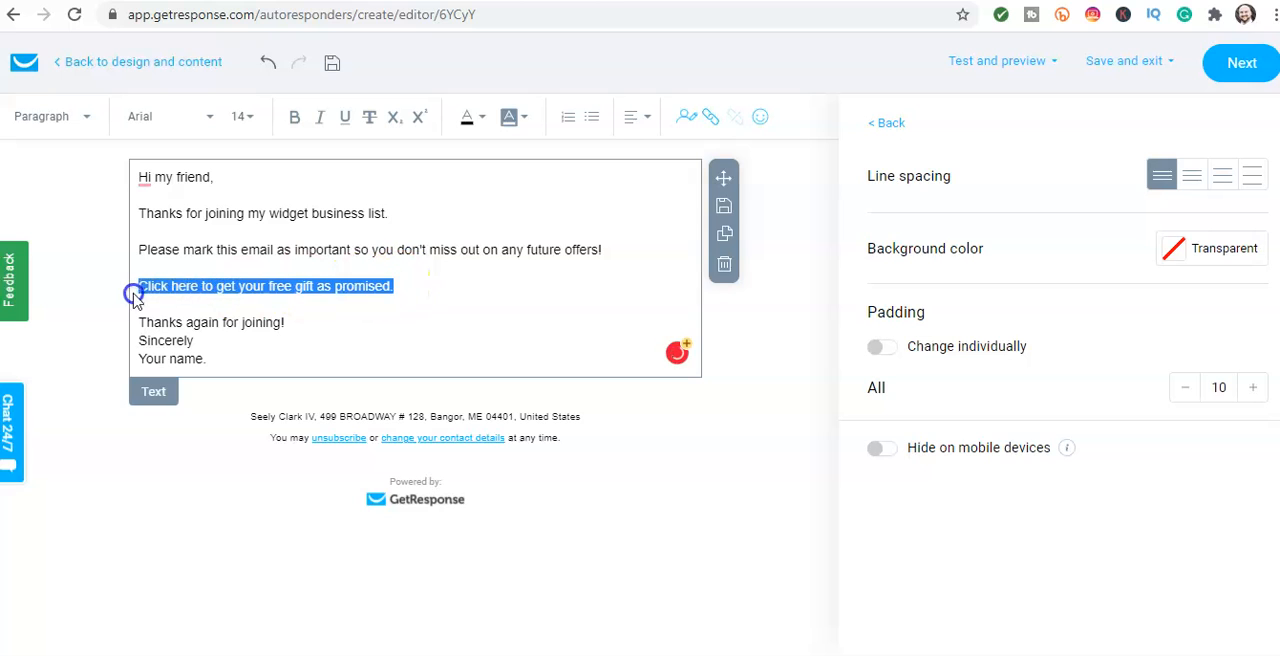
{"action": "left_click", "coordinate": [710, 119]}
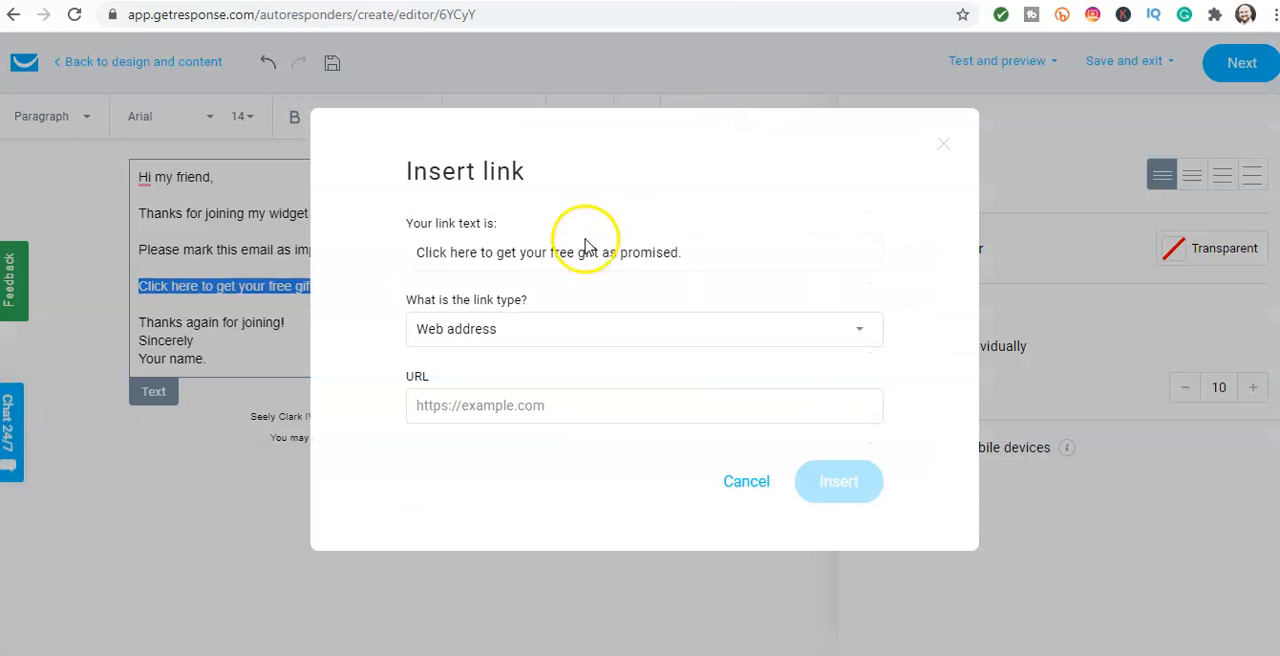
{"action": "left_click", "coordinate": [497, 403]}
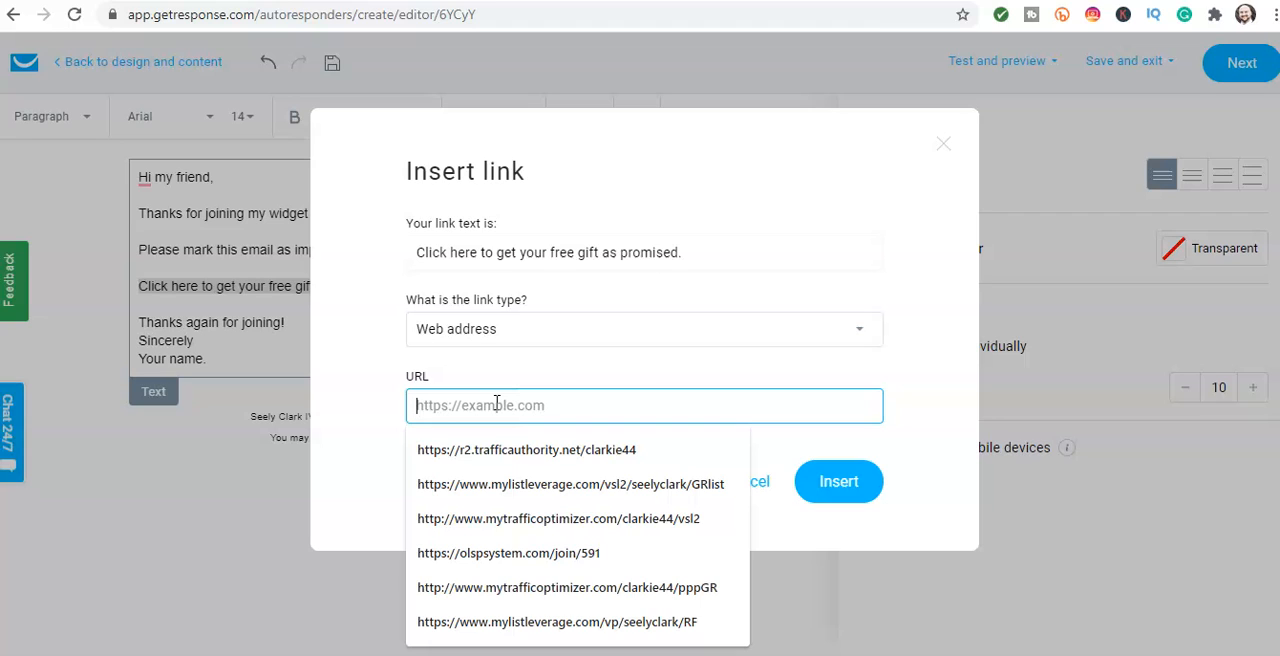
{"action": "type", "text": "googl"}
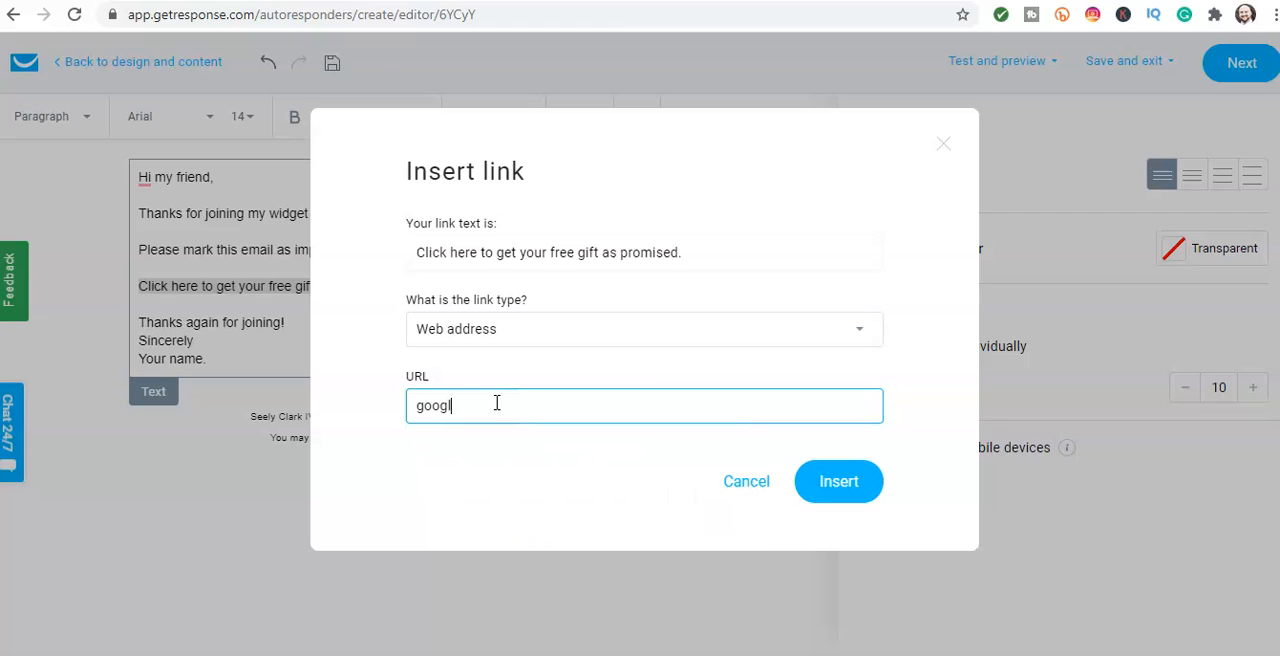
{"action": "type", "text": "e.com"}
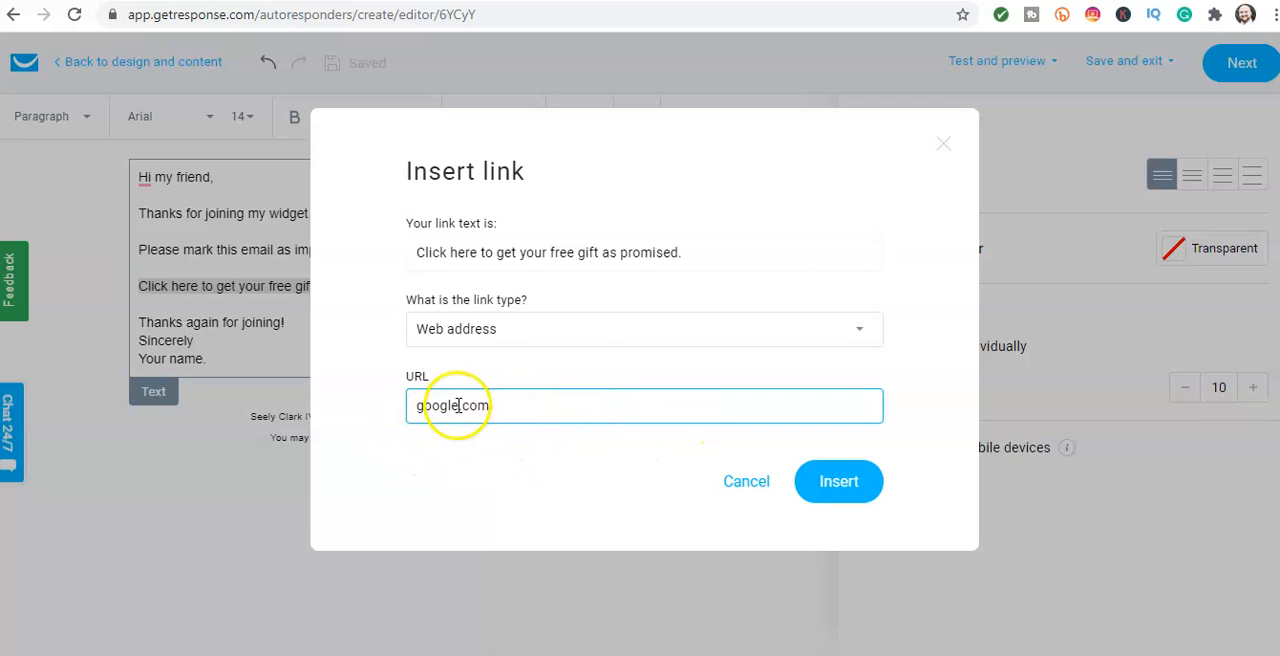
{"action": "left_click", "coordinate": [829, 500]}
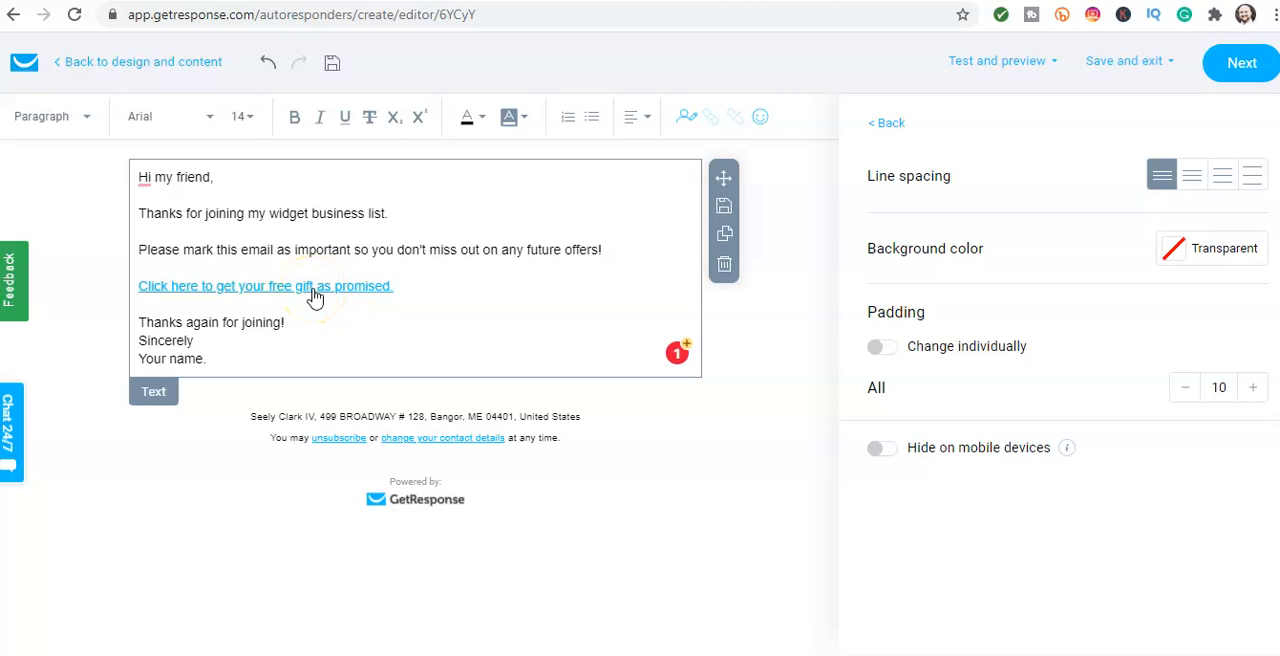
Step: Reopen the gift line's link to check its URL, update it, and finish editing the message
{"action": "left_click", "coordinate": [313, 288]}
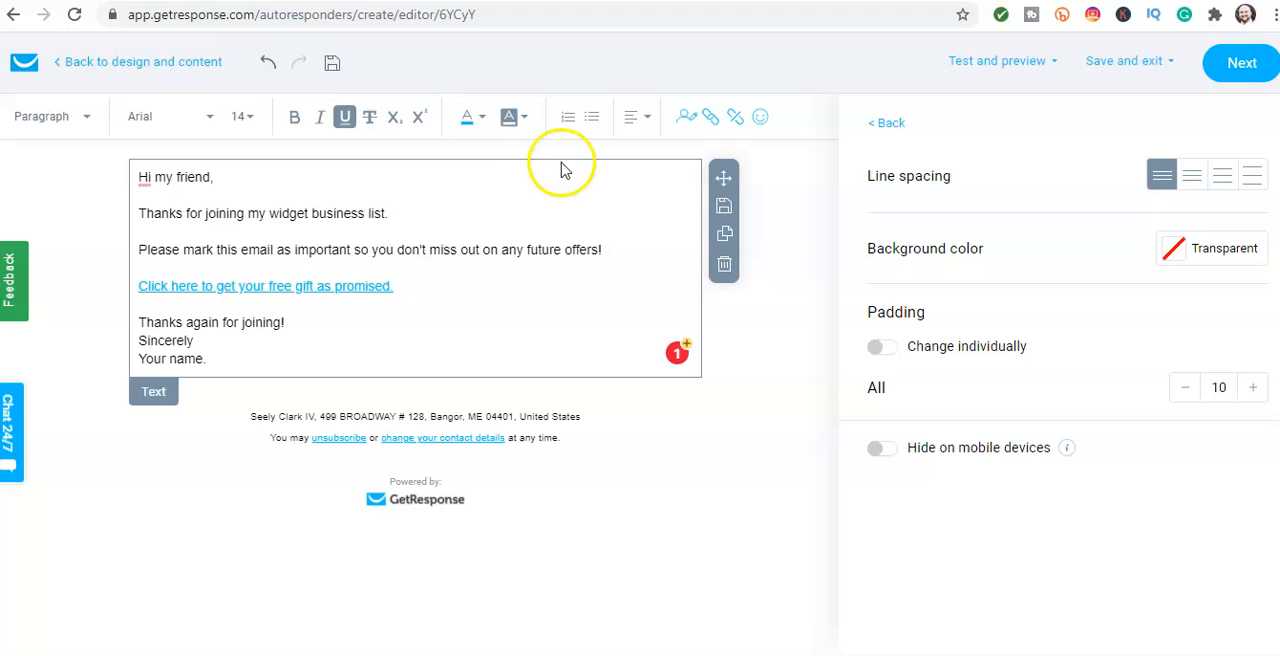
{"action": "left_click", "coordinate": [708, 120]}
{"action": "left_click_drag", "start_coordinate": [605, 412], "coordinate": [408, 422]}
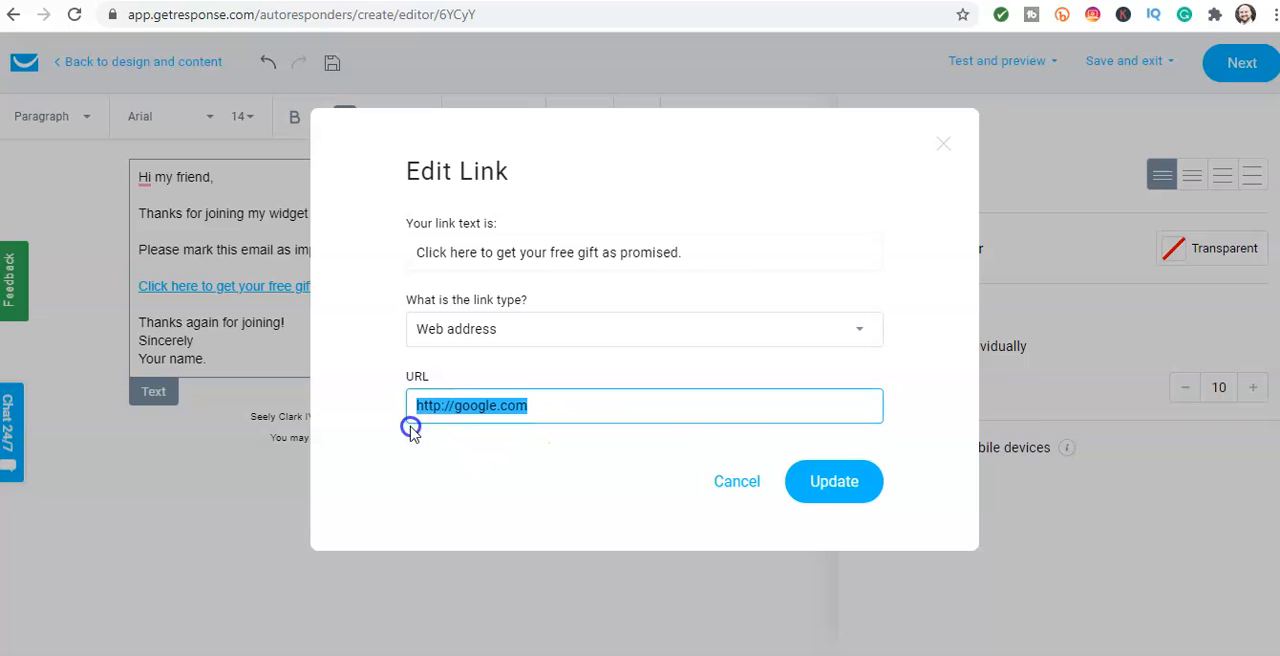
{"action": "left_click", "coordinate": [835, 485]}
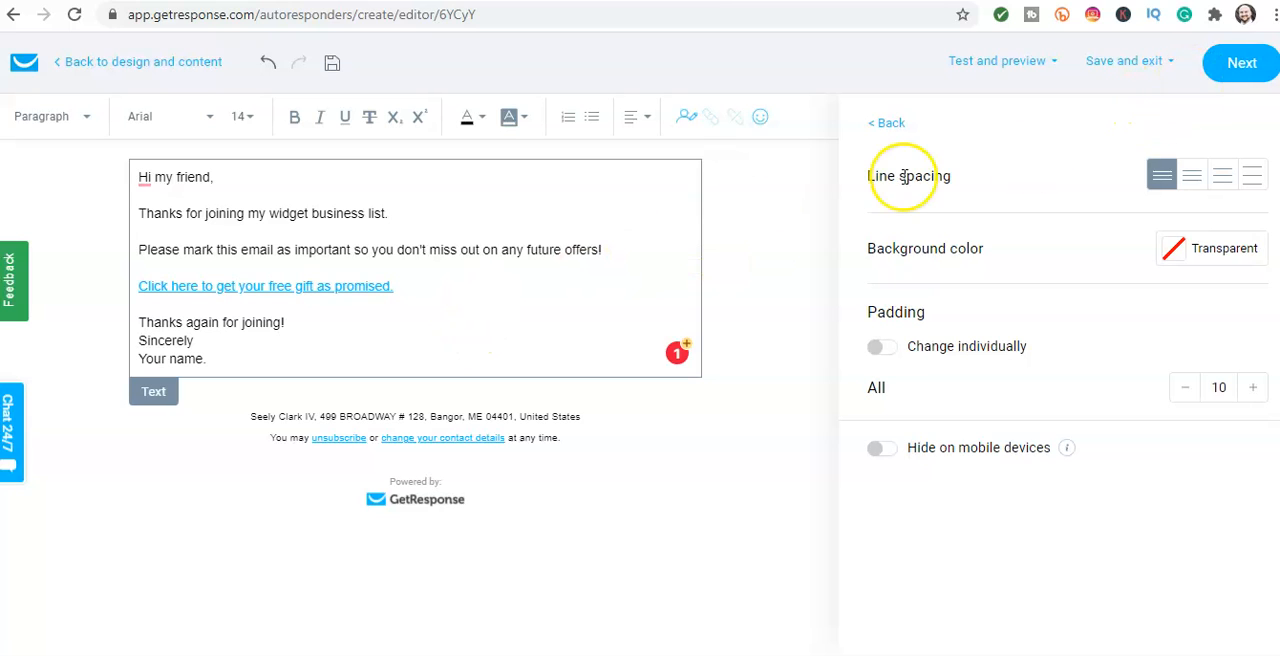
{"action": "left_click", "coordinate": [1237, 77]}
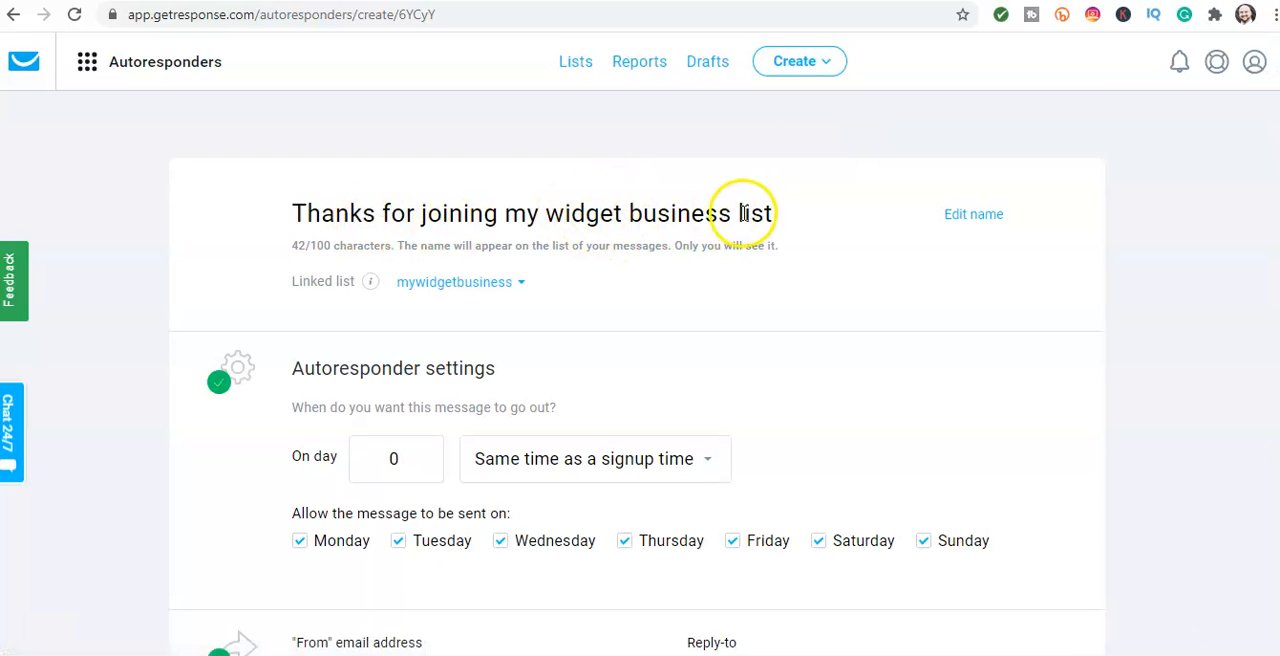
Step: Review the autoresponder's send day and time, sender and reply-to addresses, subject line and message preview
{"action": "scroll", "coordinate": [753, 210], "scroll_direction": "down", "scroll_amount": 1}
{"action": "scroll", "coordinate": [753, 210], "scroll_direction": "down", "scroll_amount": 3}
{"action": "scroll", "coordinate": [751, 214], "scroll_direction": "up", "scroll_amount": 2}
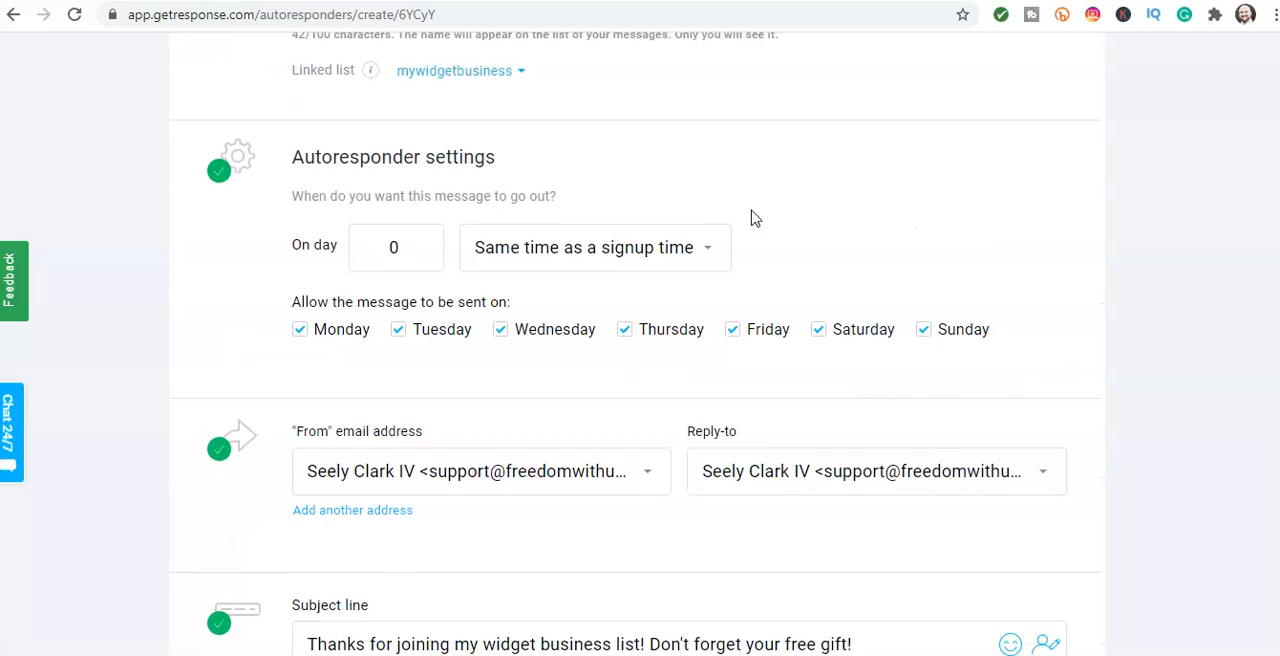
{"action": "scroll", "coordinate": [493, 267], "scroll_direction": "down", "scroll_amount": 2}
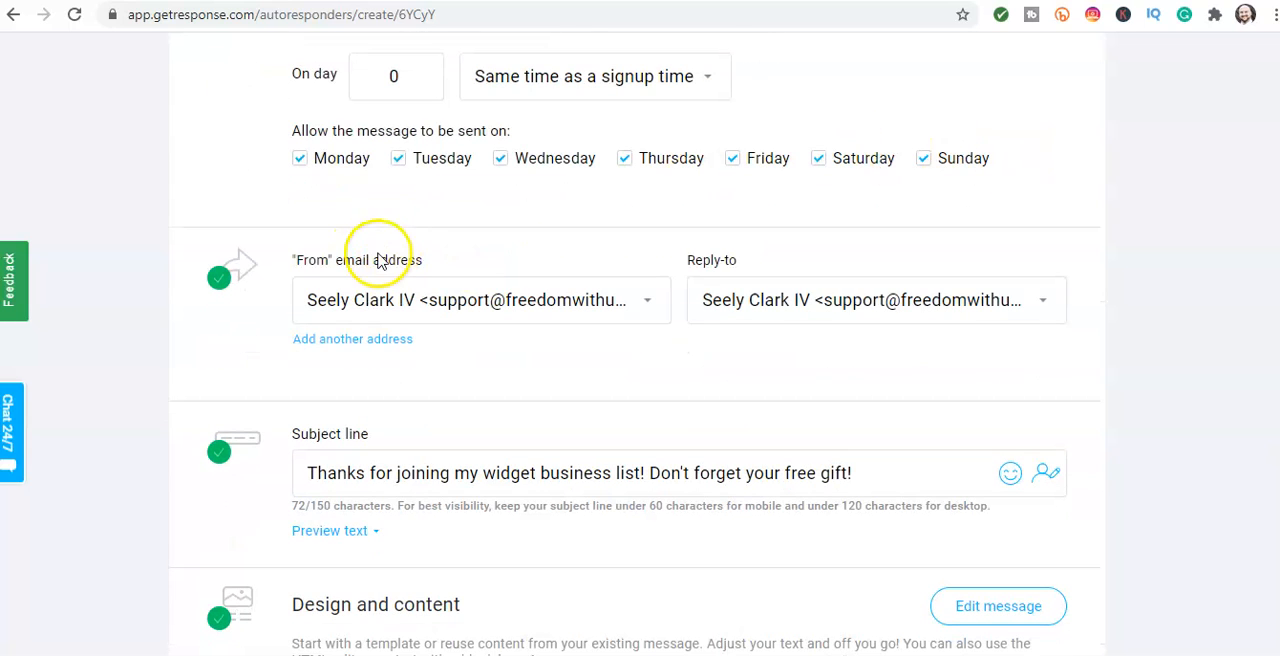
{"action": "scroll", "coordinate": [729, 371], "scroll_direction": "down", "scroll_amount": 2}
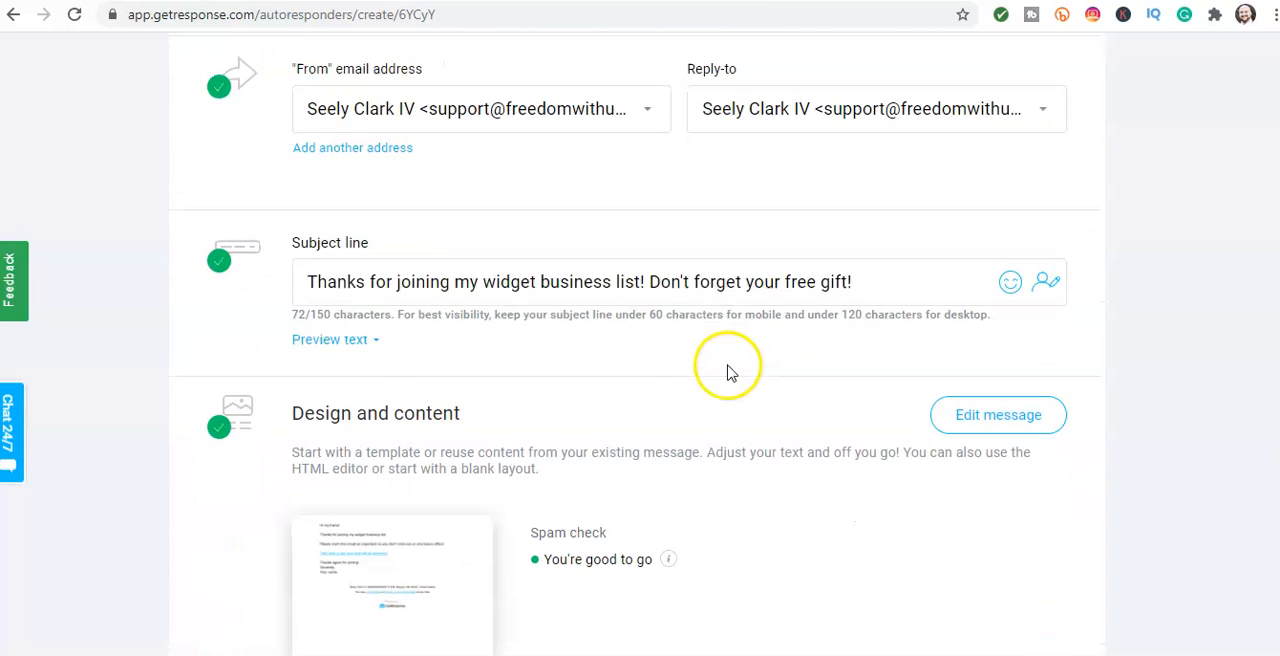
{"action": "left_click", "coordinate": [305, 283]}
{"action": "left_click_drag", "start_coordinate": [305, 283], "coordinate": [845, 288]}
{"action": "left_click", "coordinate": [868, 287]}
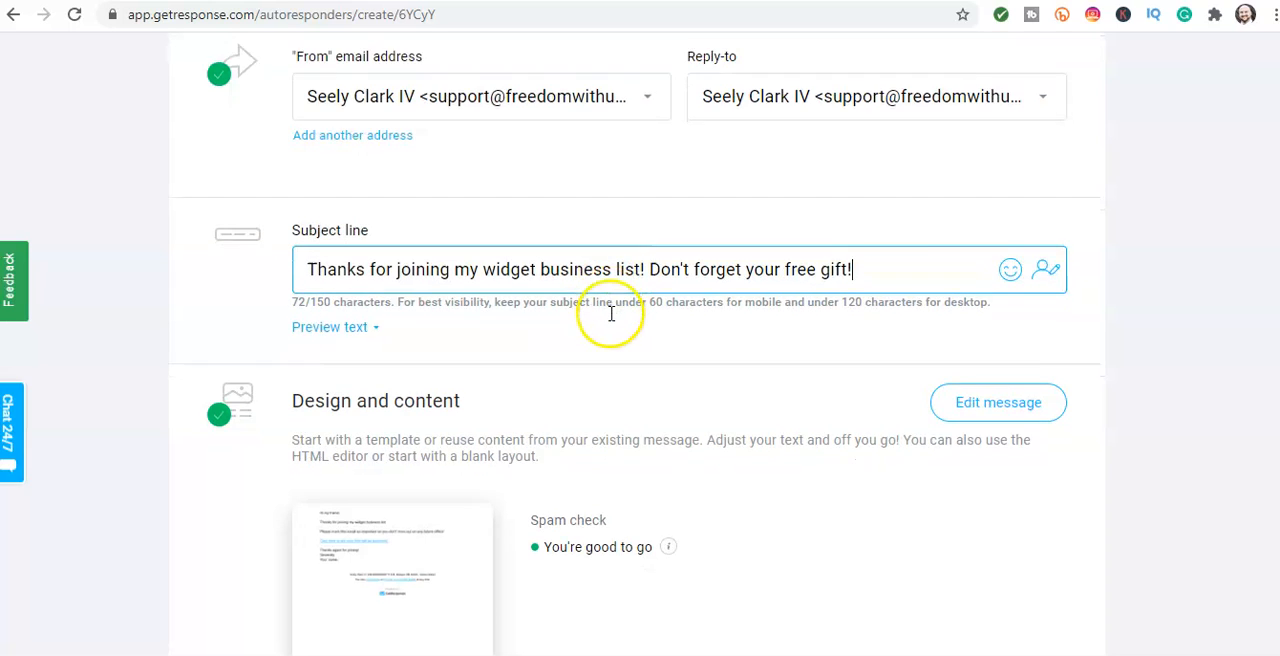
{"action": "scroll", "coordinate": [607, 319], "scroll_direction": "down", "scroll_amount": 2}
{"action": "mouse_move", "coordinate": [397, 360]}
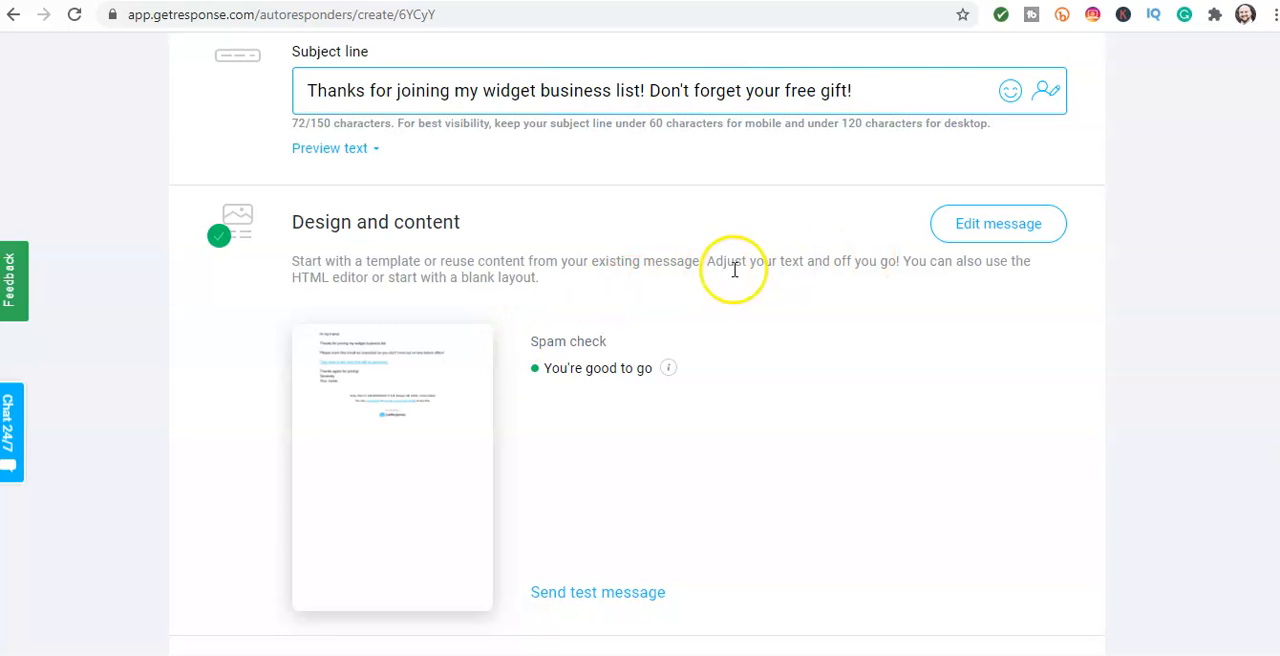
{"action": "mouse_move", "coordinate": [375, 408]}
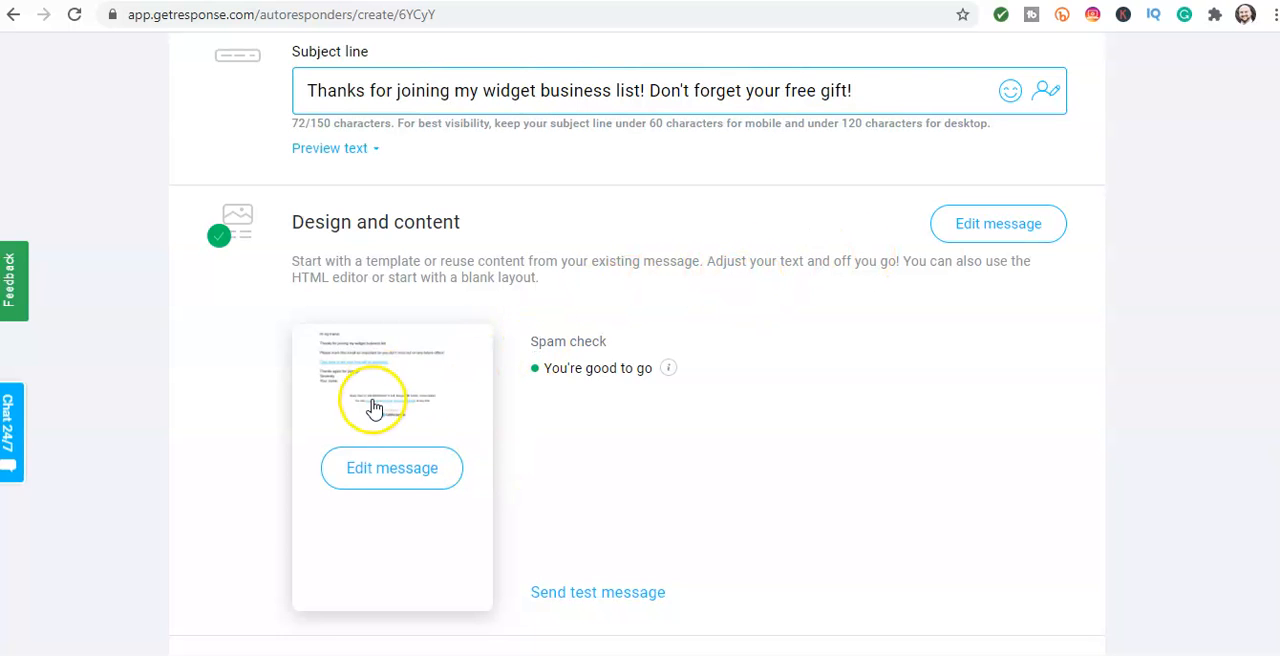
Step: Turn off tracking of link clicks with Google Analytics for the autoresponder
{"action": "scroll", "coordinate": [666, 257], "scroll_direction": "down", "scroll_amount": 3}
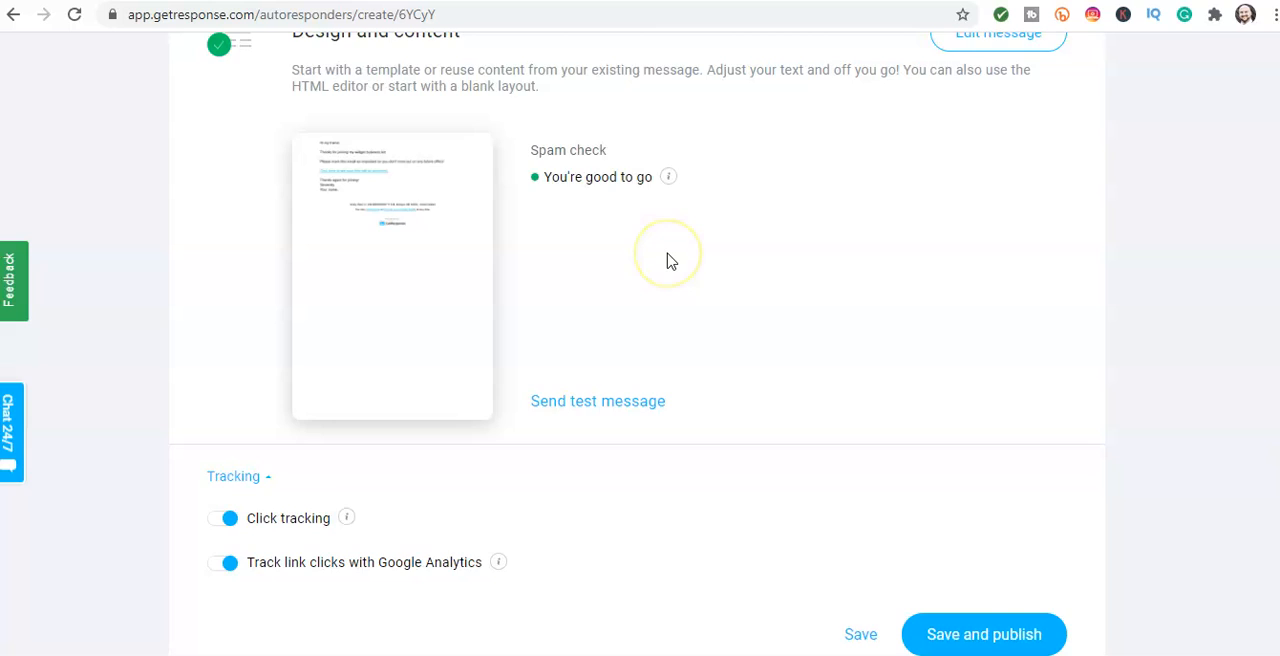
{"action": "scroll", "coordinate": [668, 260], "scroll_direction": "down", "scroll_amount": 1}
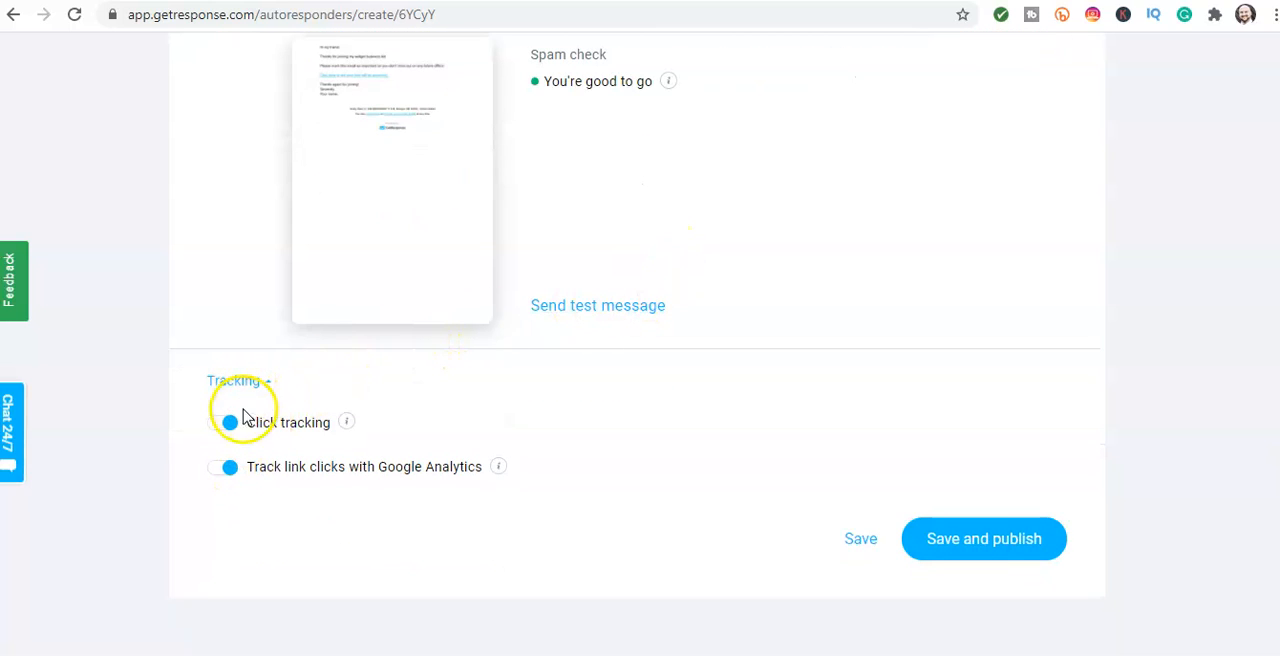
{"action": "left_click", "coordinate": [225, 468]}
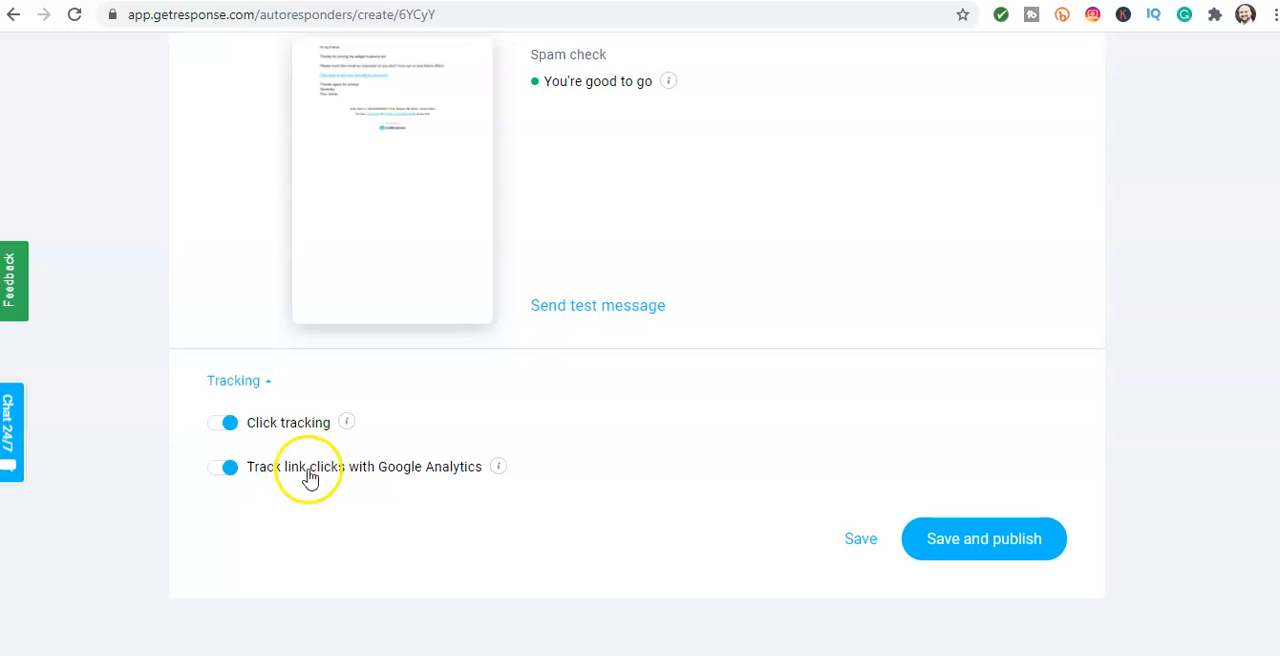
{"action": "left_click", "coordinate": [220, 472]}
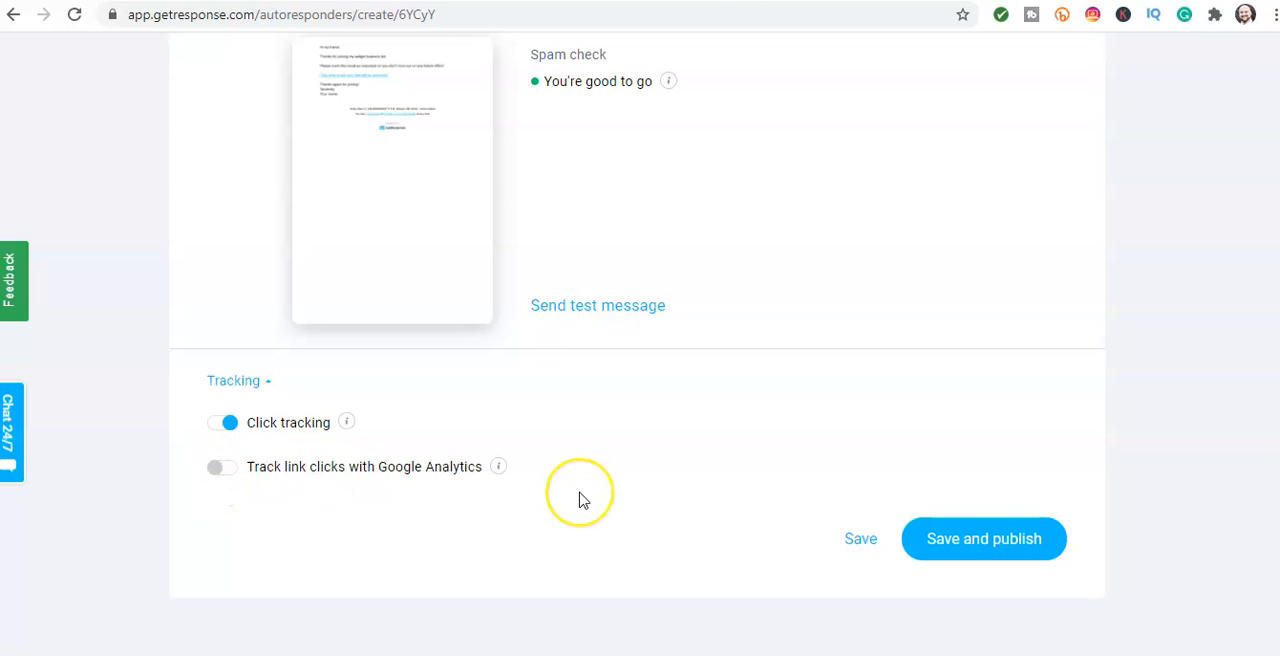
Step: Check the autoresponder's settings once more, and save and publish it
{"action": "scroll", "coordinate": [584, 500], "scroll_direction": "up", "scroll_amount": 1}
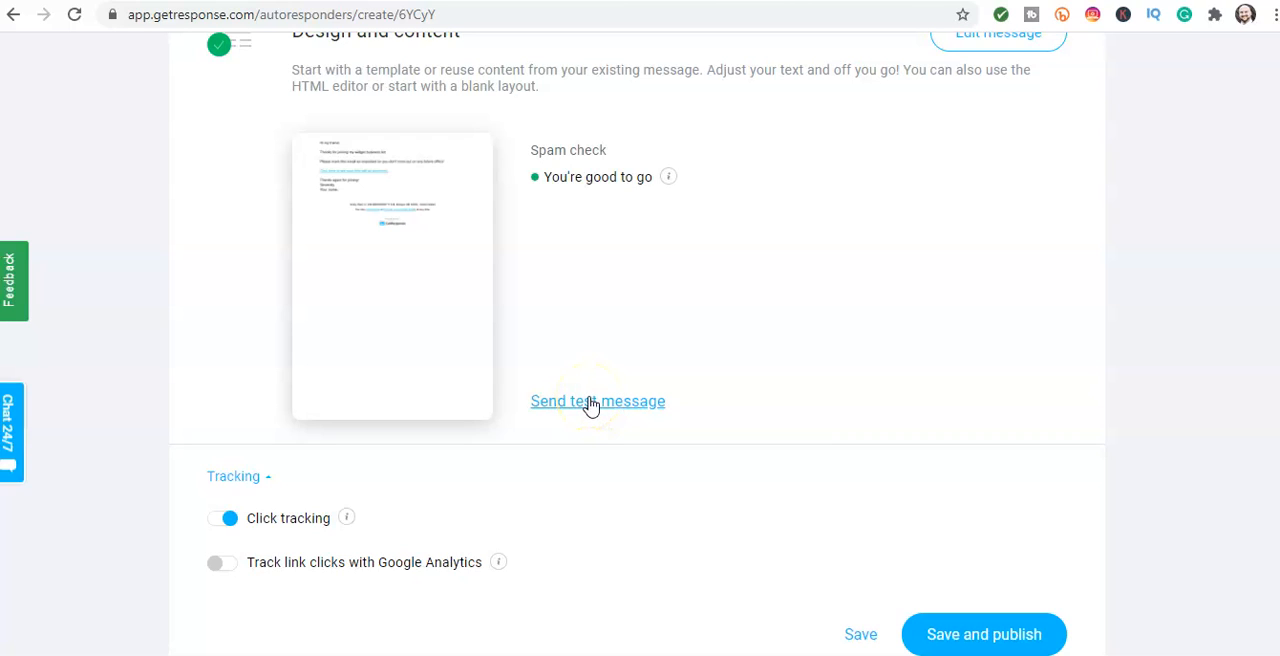
{"action": "scroll", "coordinate": [592, 404], "scroll_direction": "up", "scroll_amount": 6}
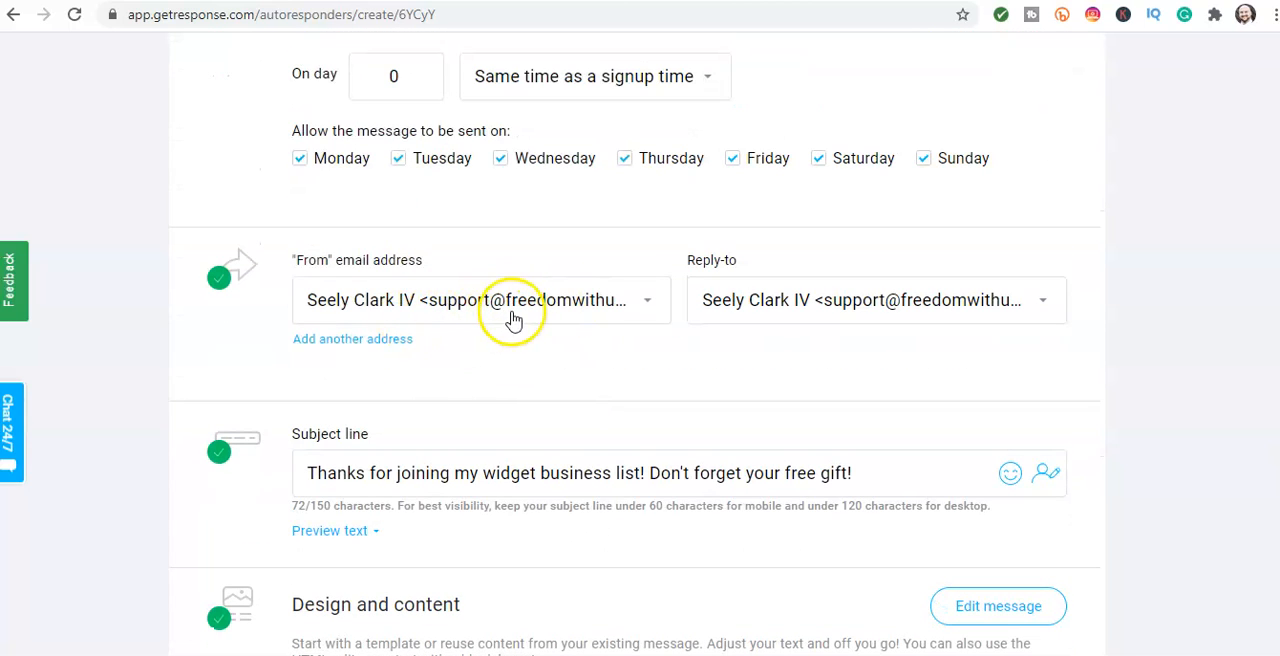
{"action": "scroll", "coordinate": [514, 303], "scroll_direction": "down", "scroll_amount": 2}
{"action": "scroll", "coordinate": [514, 303], "scroll_direction": "down", "scroll_amount": 4}
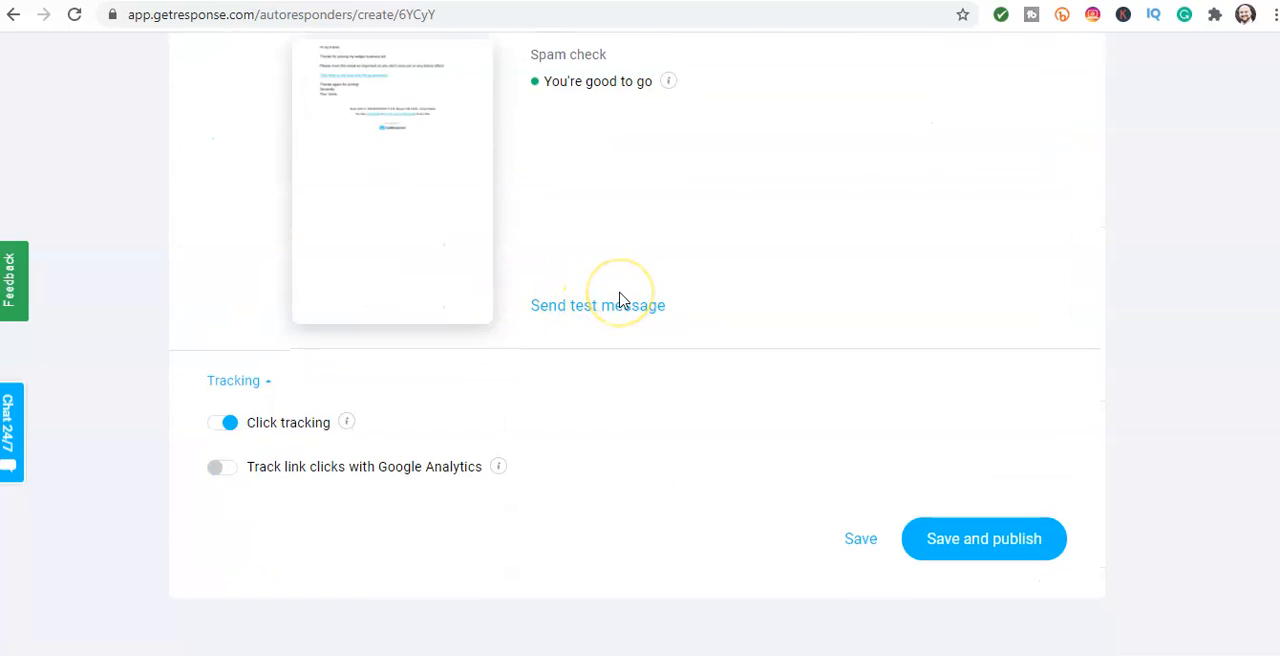
{"action": "mouse_move", "coordinate": [451, 237]}
{"action": "scroll", "coordinate": [453, 240], "scroll_direction": "down", "scroll_amount": 2}
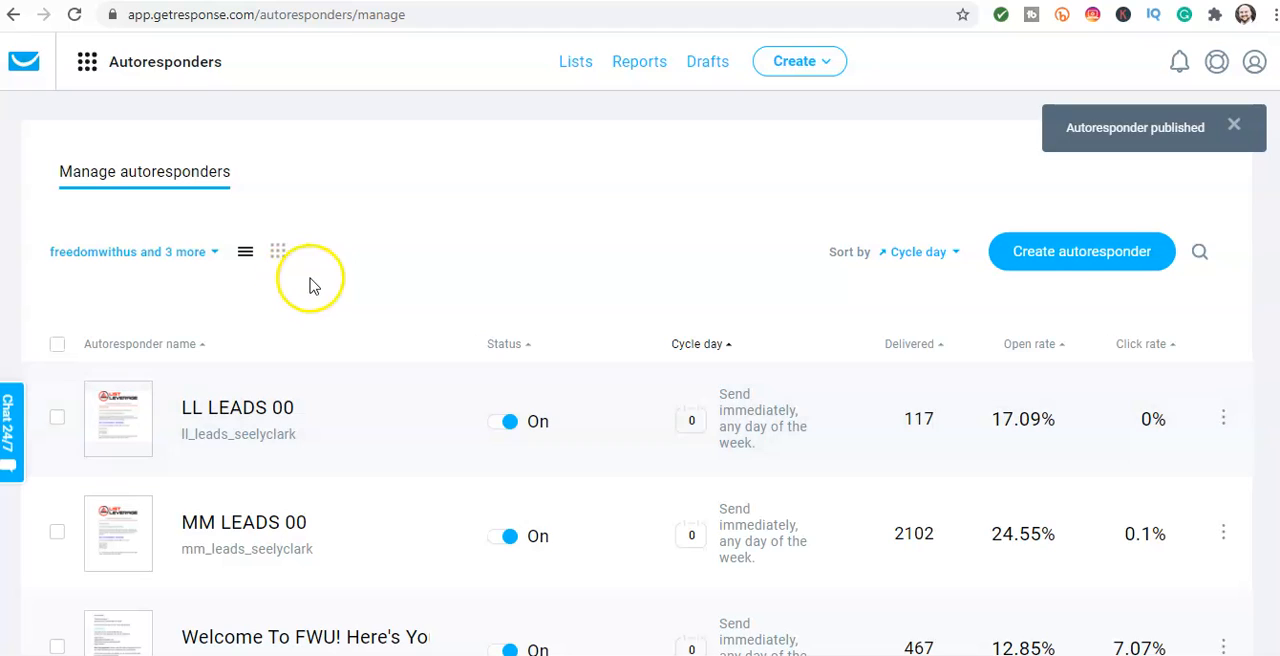
Step: Filter the managed autoresponders to show only those of the mywidgetbusiness list
{"action": "left_click", "coordinate": [183, 251]}
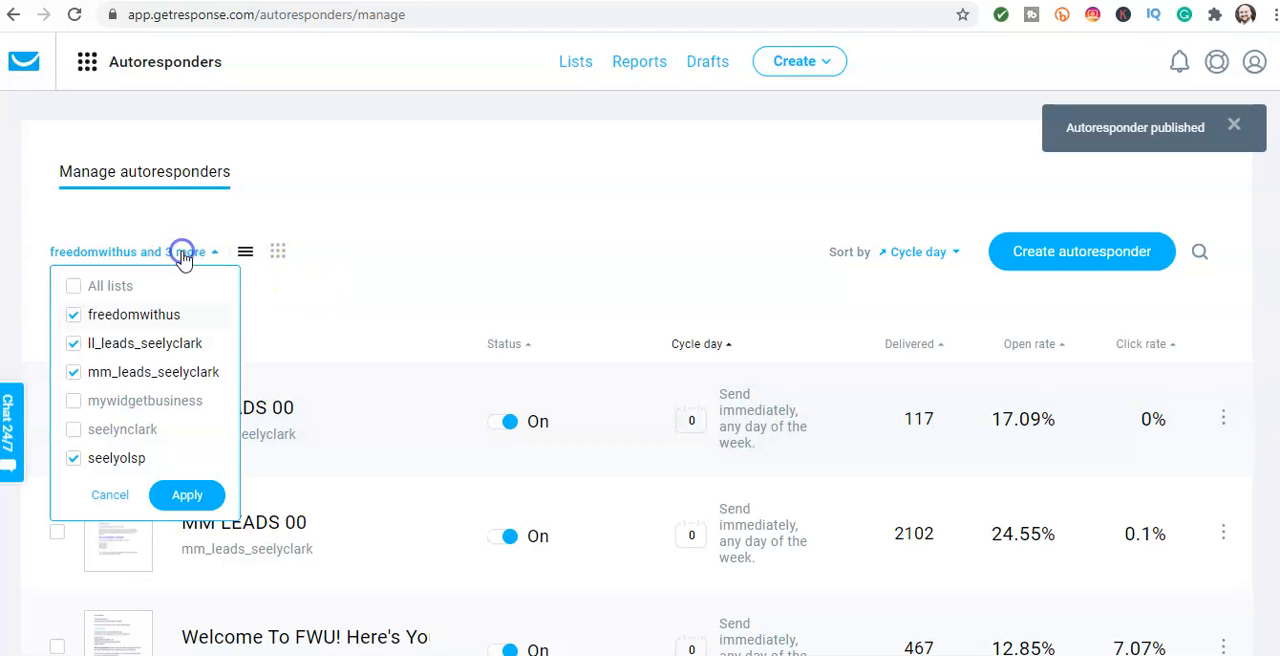
{"action": "left_click", "coordinate": [143, 401]}
{"action": "left_click", "coordinate": [98, 318]}
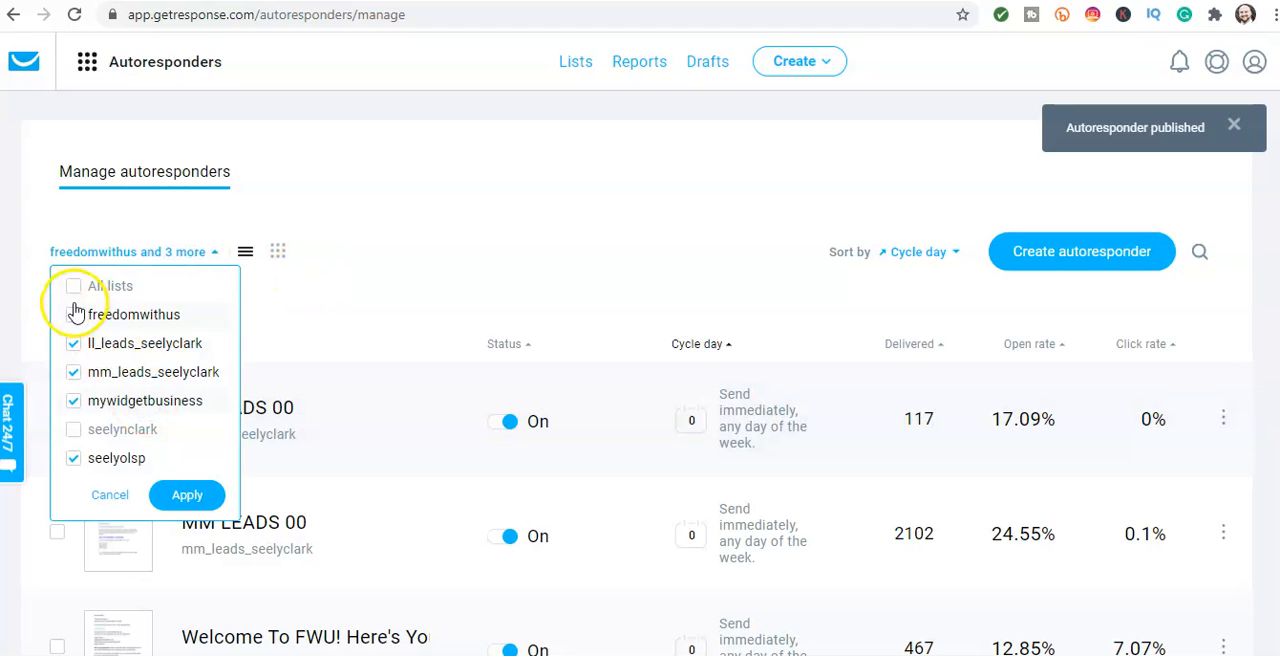
{"action": "left_click", "coordinate": [72, 287]}
{"action": "left_click", "coordinate": [72, 288]}
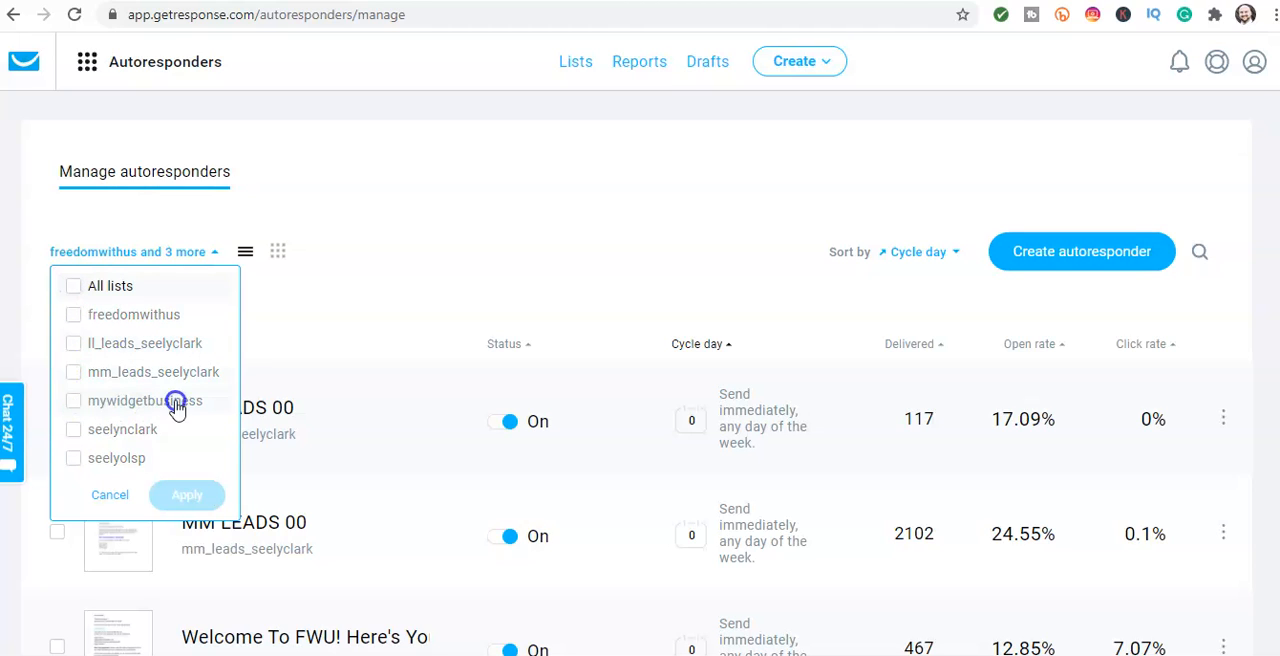
{"action": "left_click", "coordinate": [73, 401]}
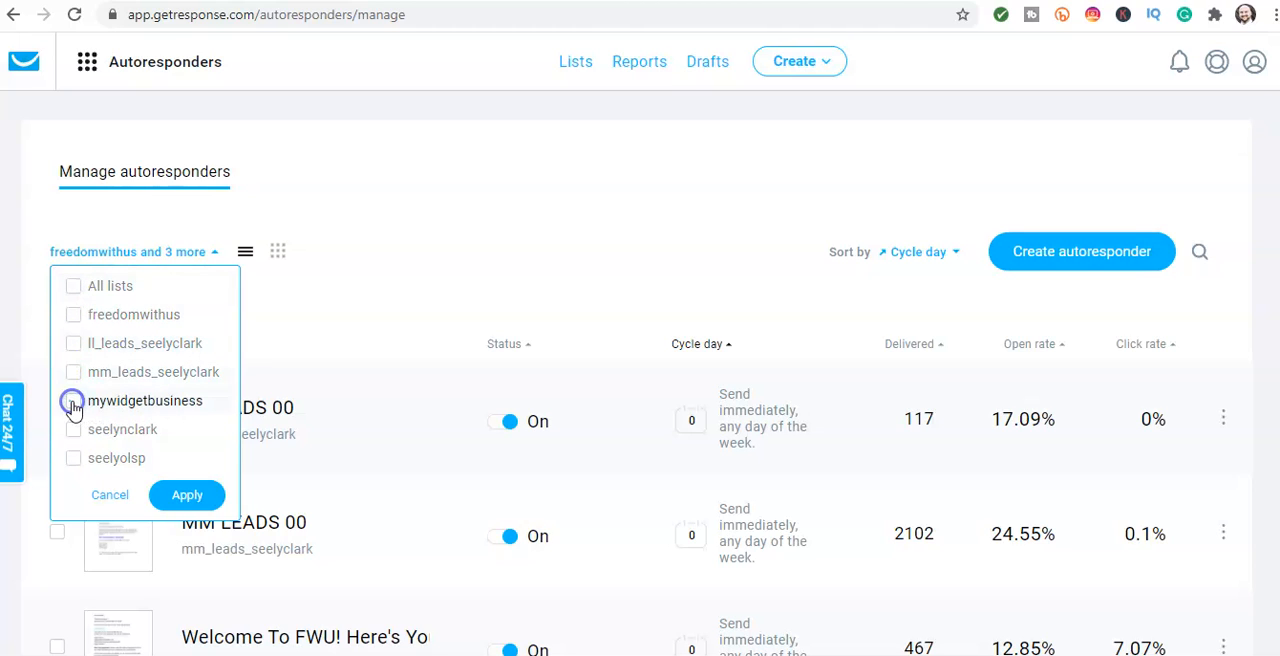
{"action": "left_click", "coordinate": [190, 495]}
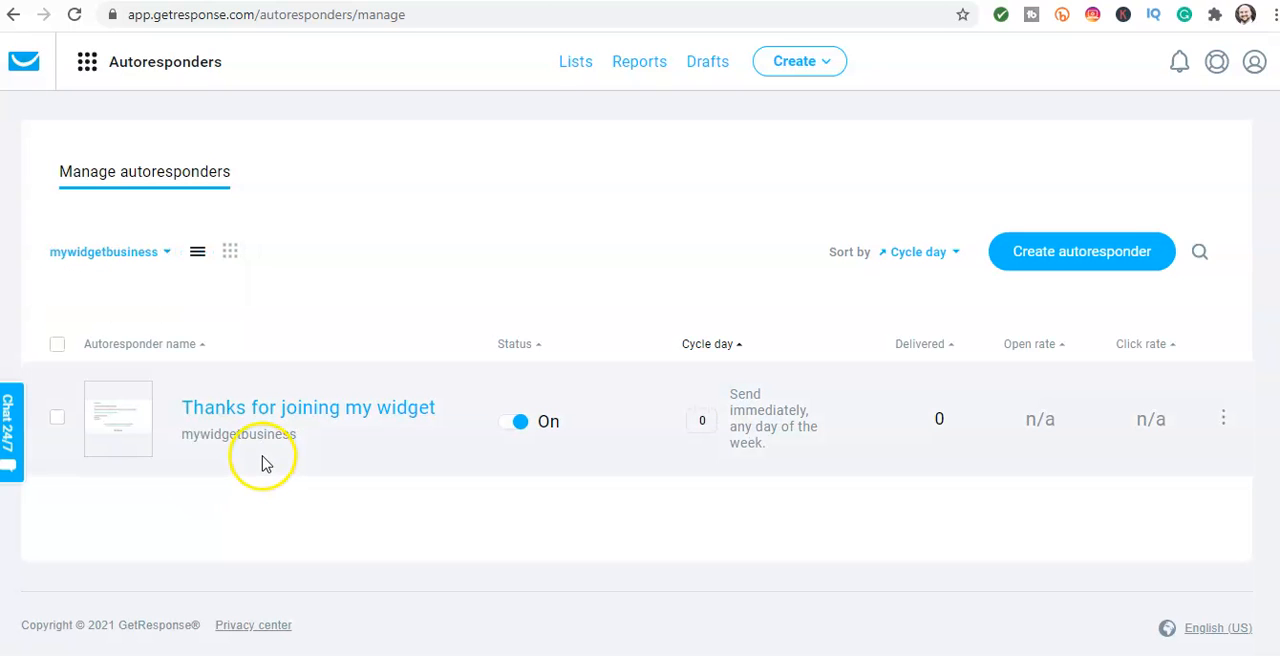